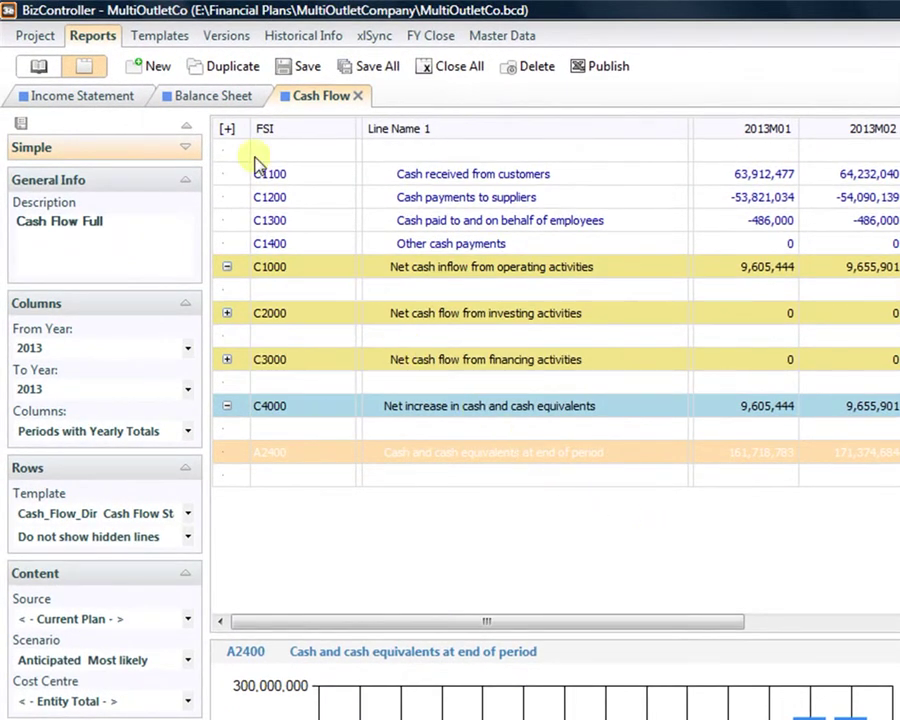
Create a new report and name it "New Income St".
left_click(158, 67)
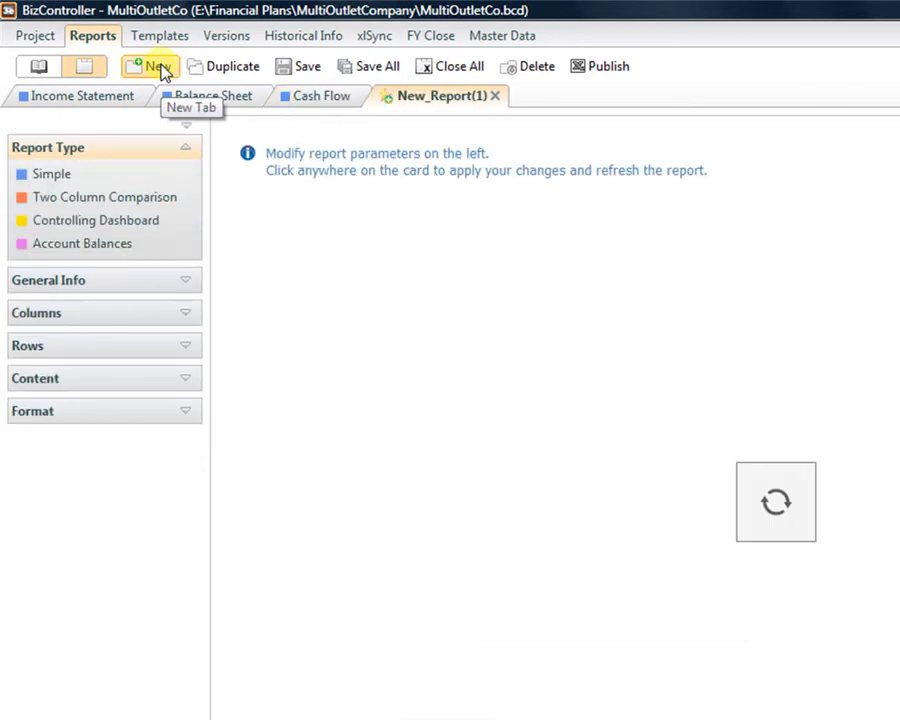
double_click(450, 107)
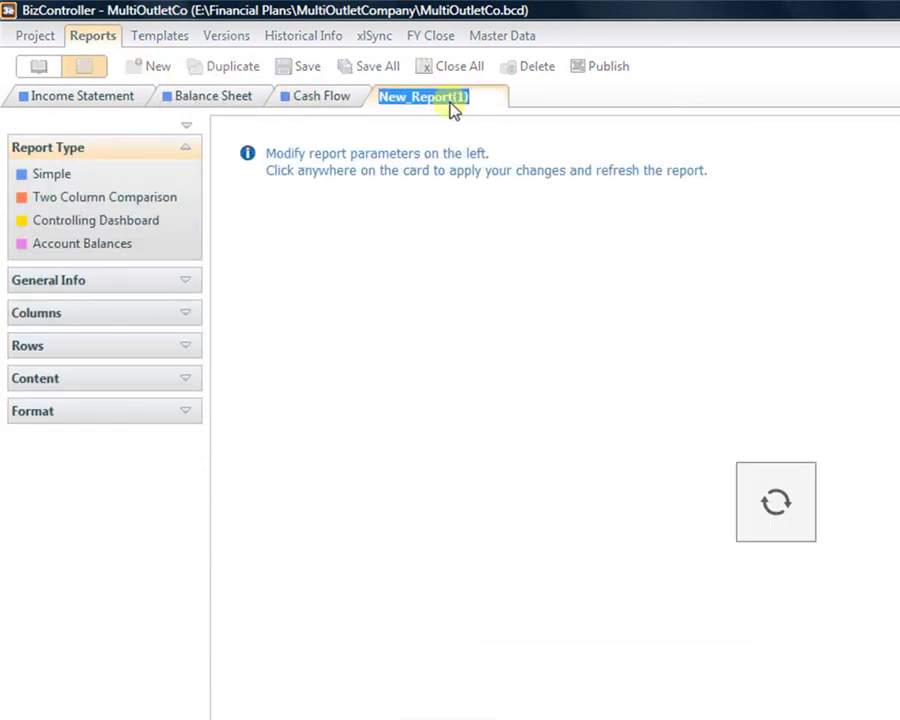
type("New")
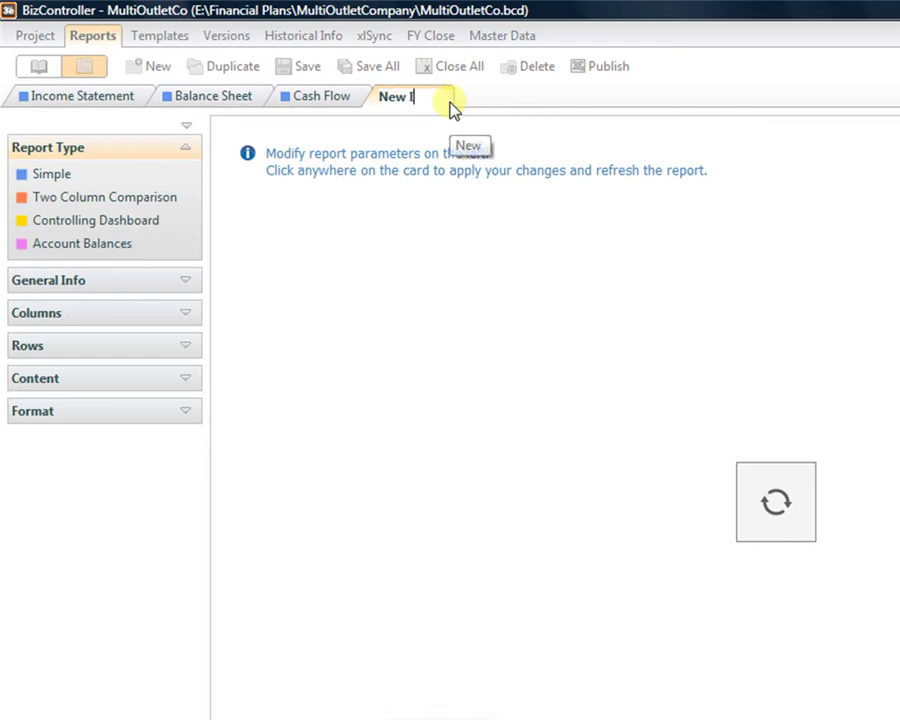
type(" Income ")
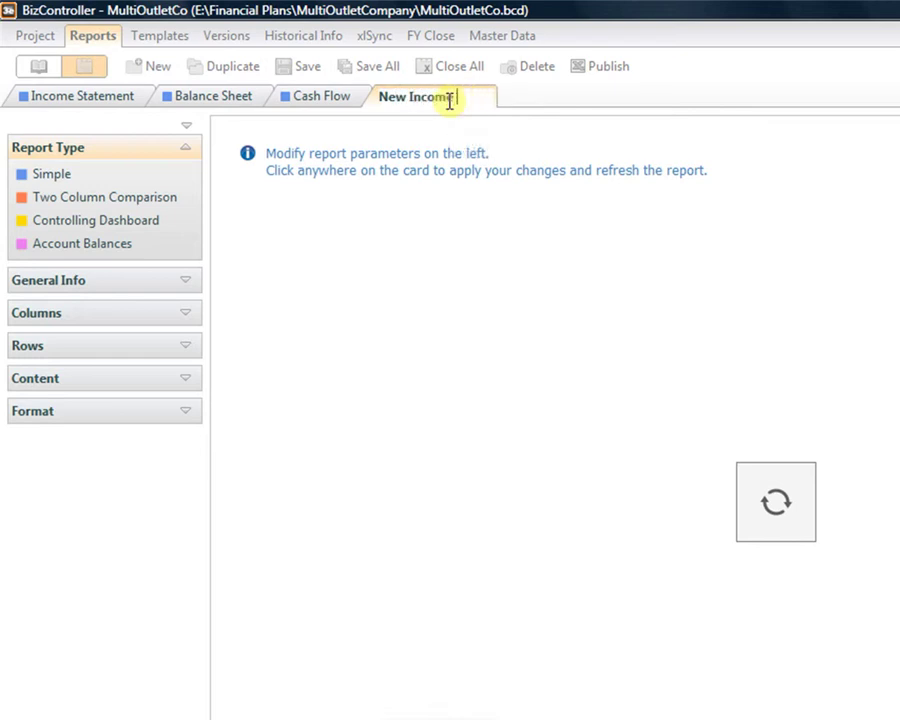
type("St")
key("Return")
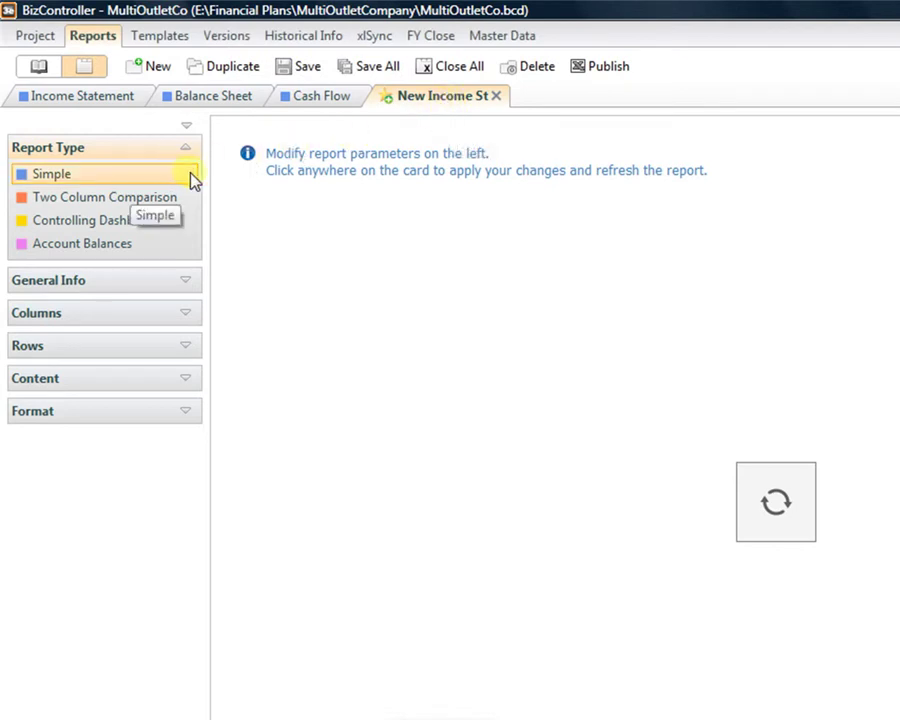
Widen the parameter pane, make the report a Simple type, and enter the description "My new income statement".
left_click_drag(208, 174, 260, 181)
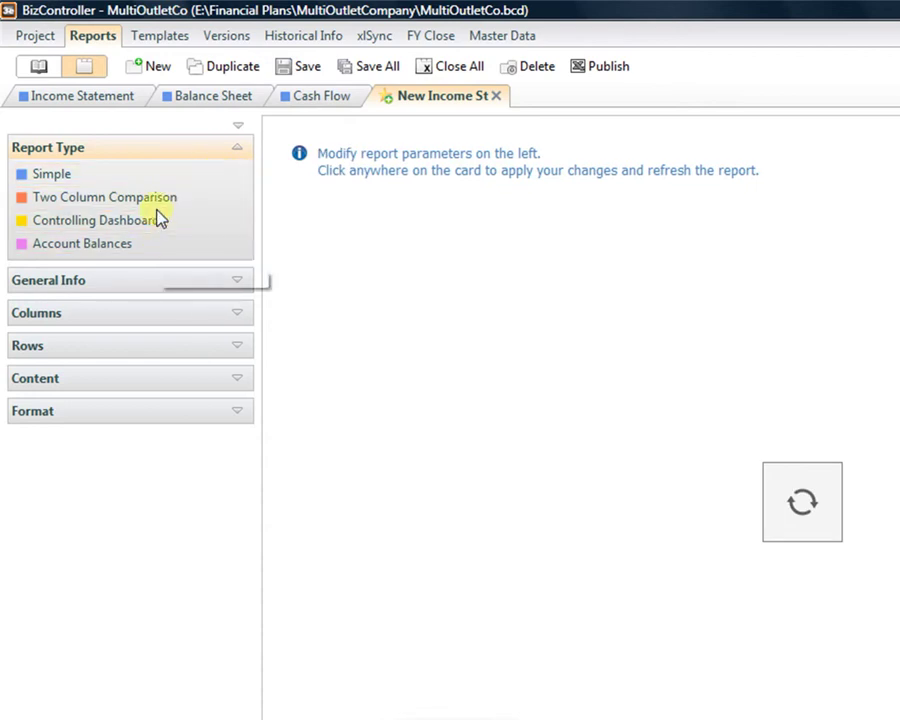
left_click(153, 178)
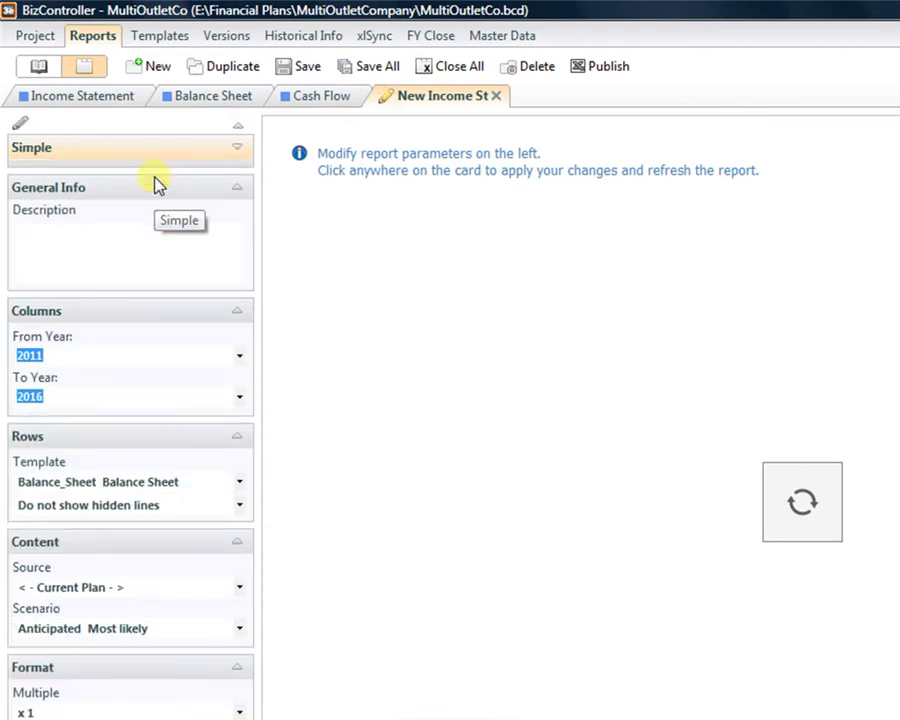
left_click(117, 228)
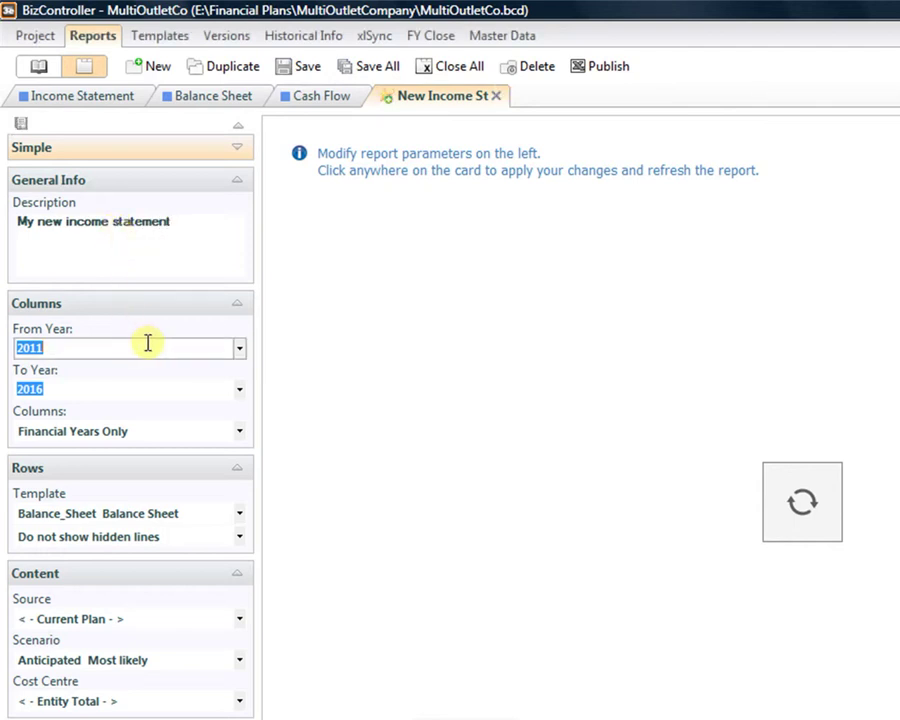
Set the report to years 2012 to 2013 with Periods Only columns and the Income_St_N Income Statement row template.
left_click(240, 348)
left_click(210, 382)
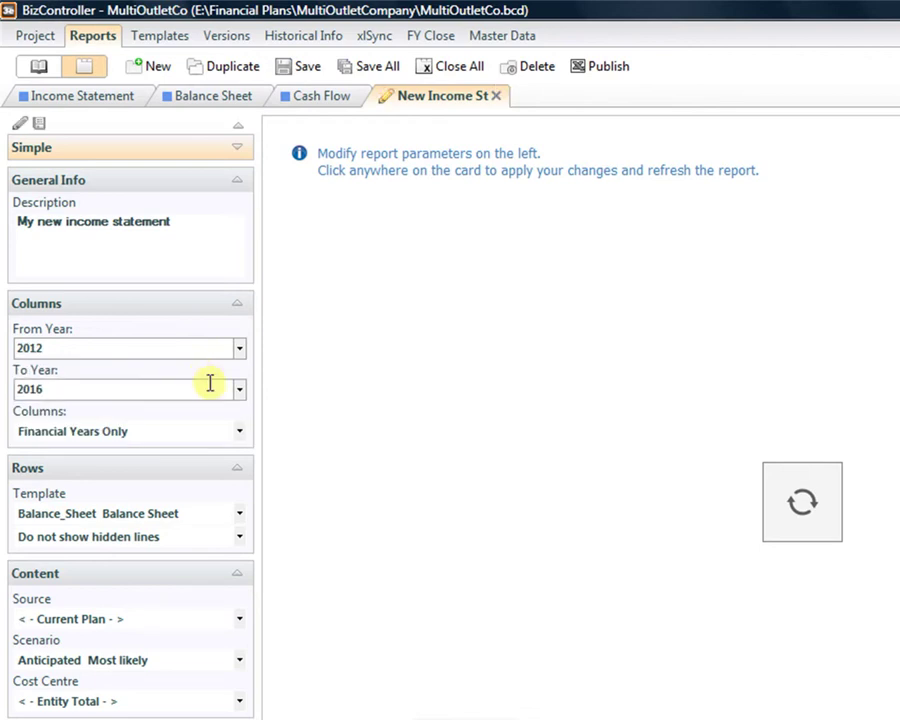
left_click(240, 389)
left_click(221, 424)
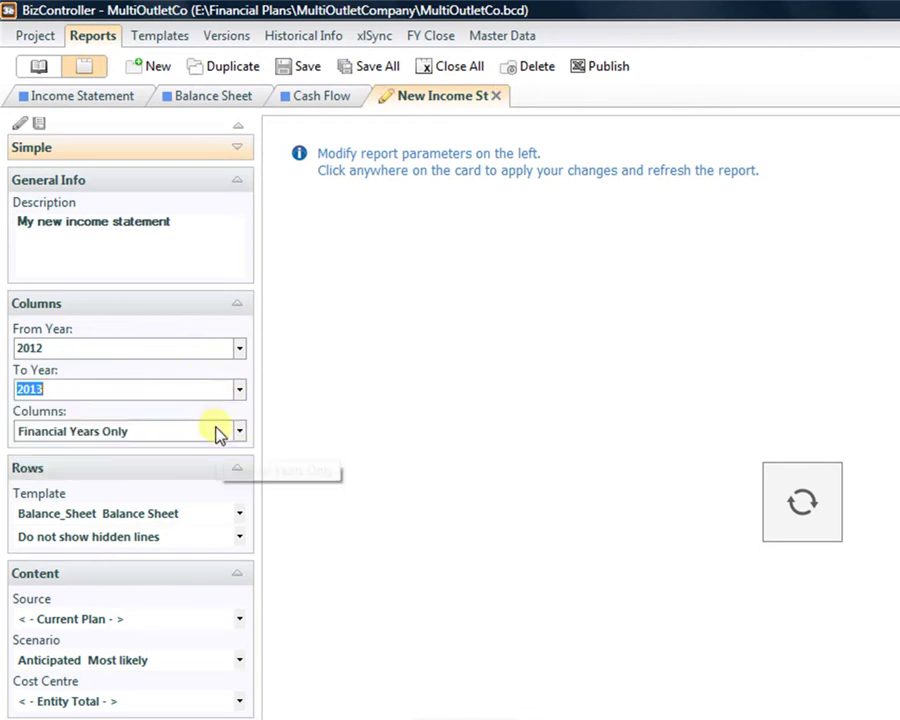
left_click(239, 432)
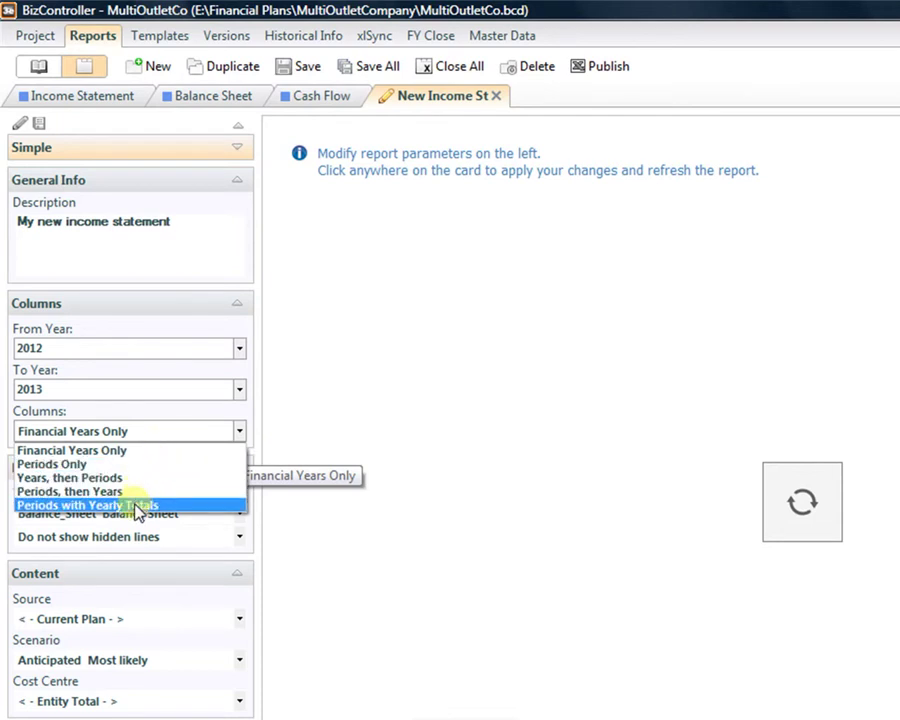
left_click(121, 465)
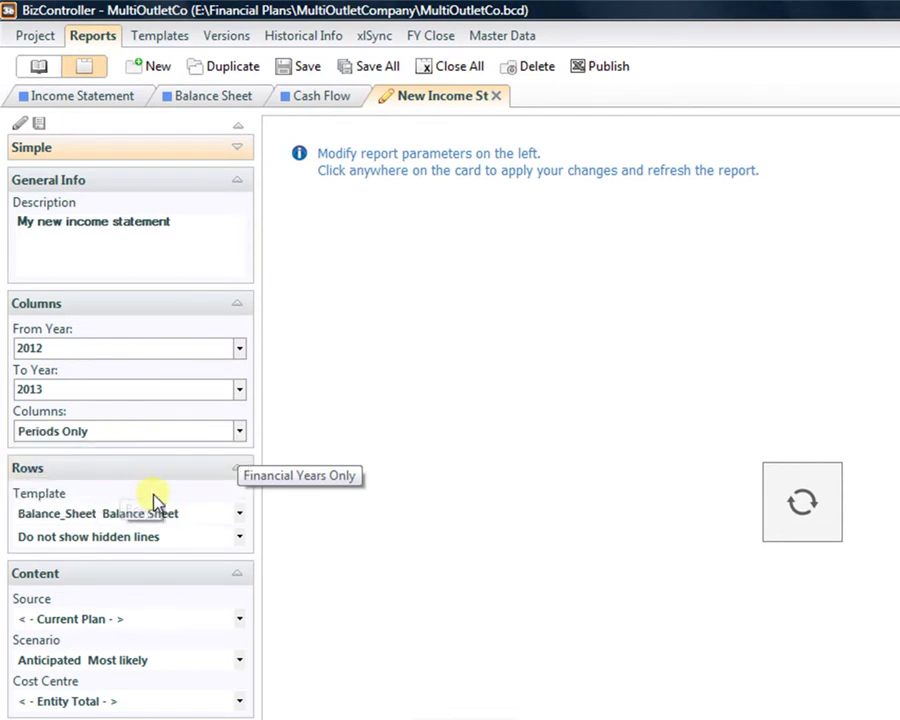
left_click(200, 516)
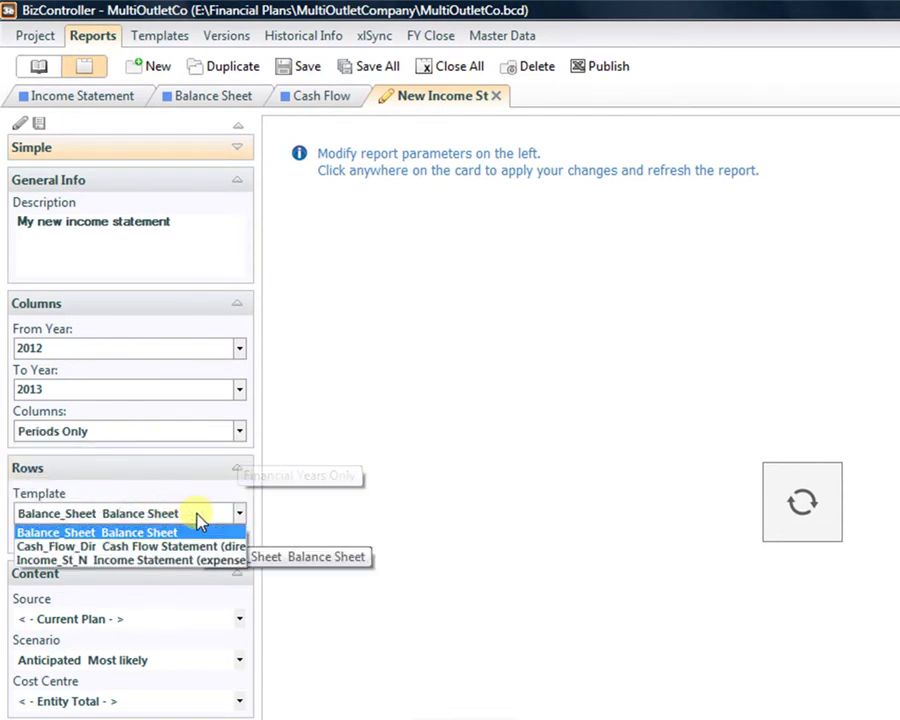
left_click(148, 560)
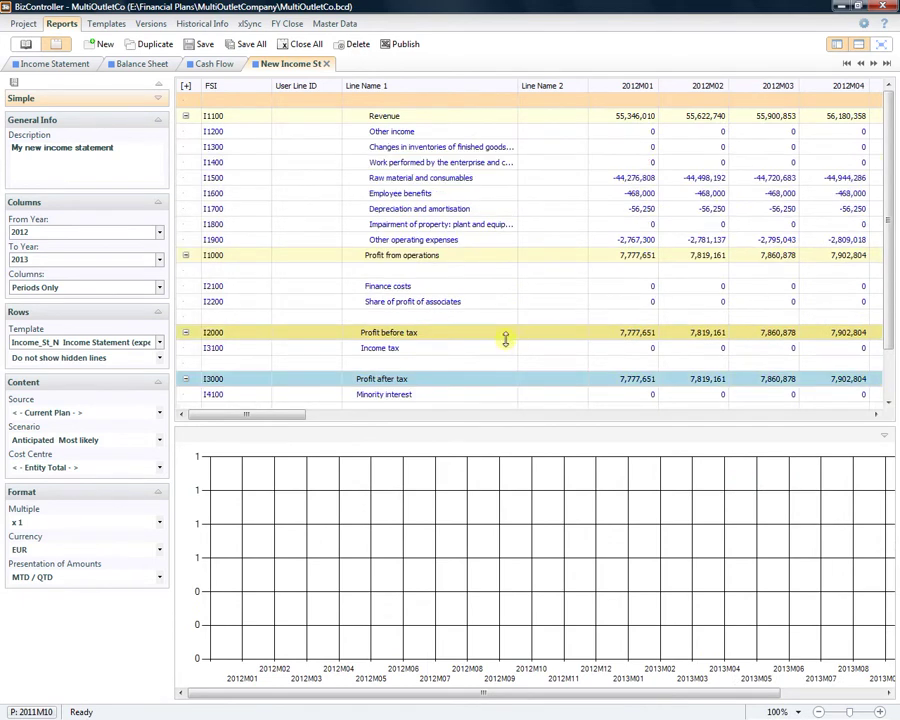
Collapse the User Line ID and Line Name 2 columns in the report and chart the Raw material and consumables line.
left_click_drag(341, 86, 273, 86)
left_click_drag(450, 84, 484, 86)
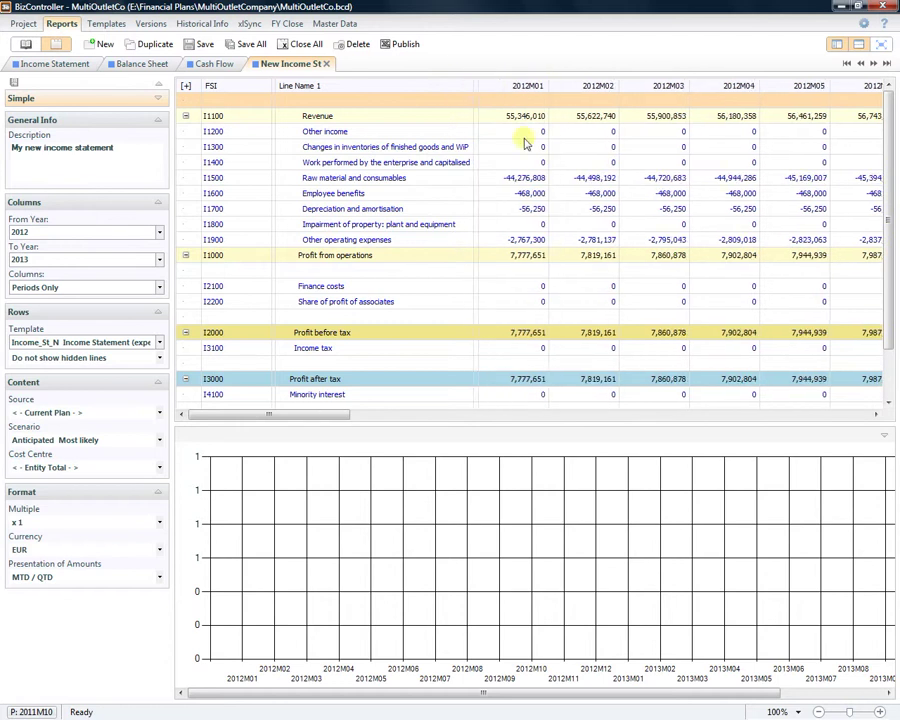
left_click(590, 179)
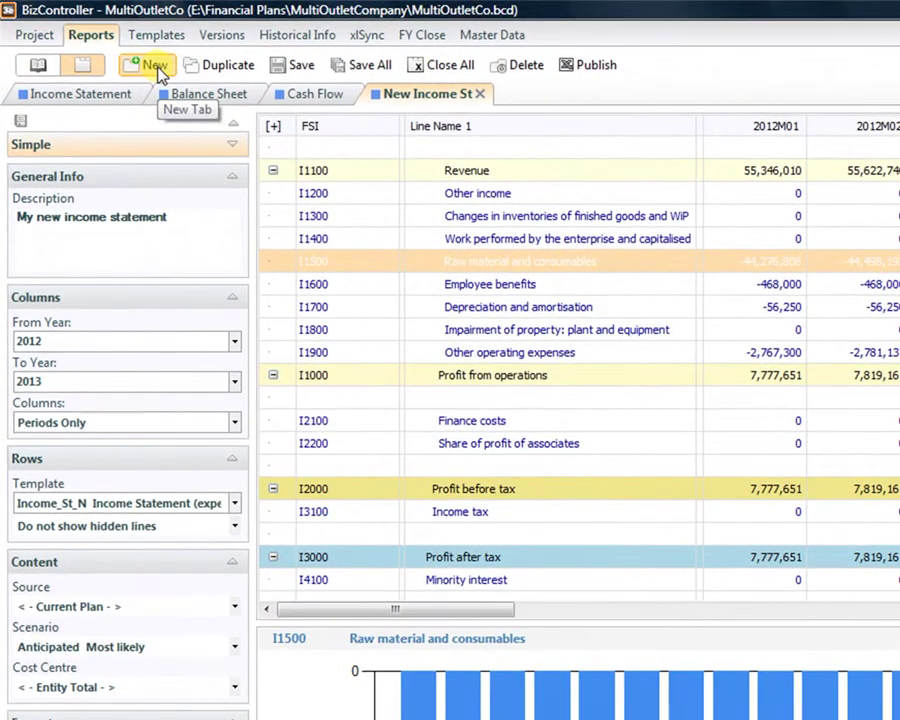
Create another new report and name it "CompareWithPlan".
left_click(152, 66)
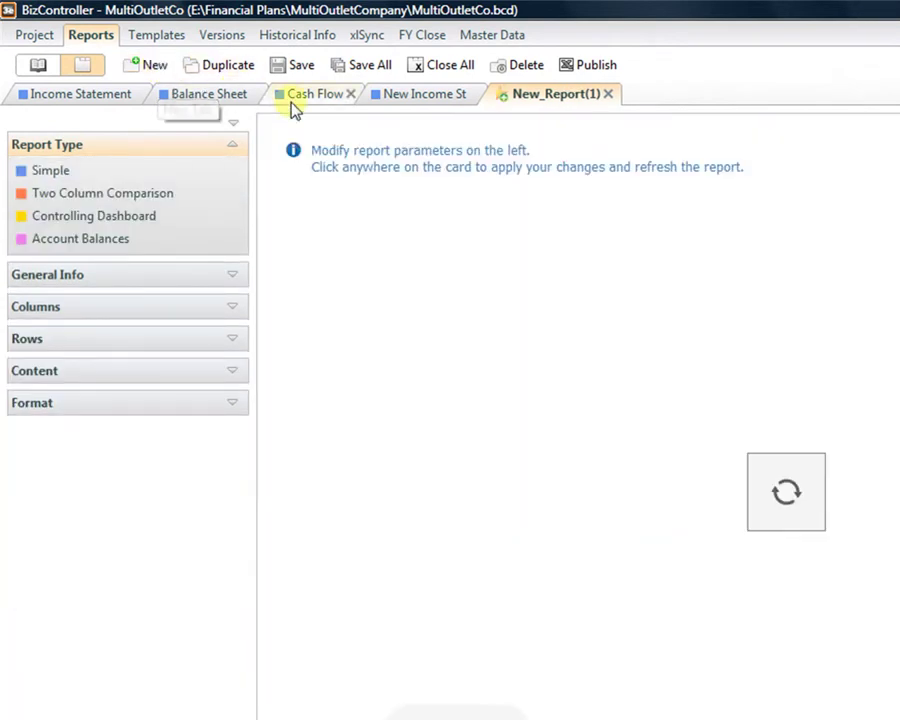
double_click(549, 95)
type("C")
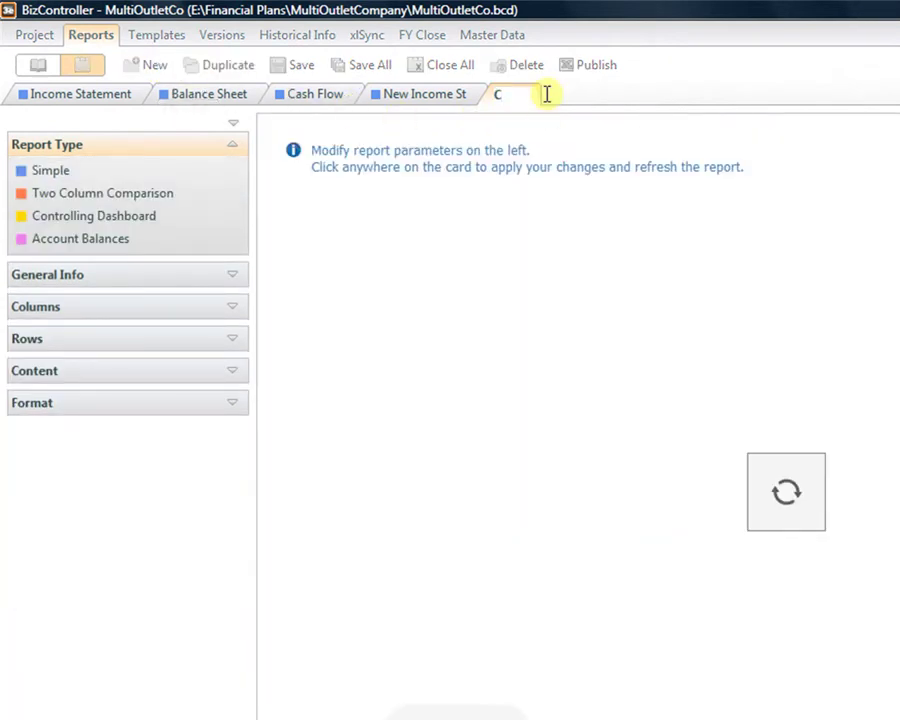
type("ompare")
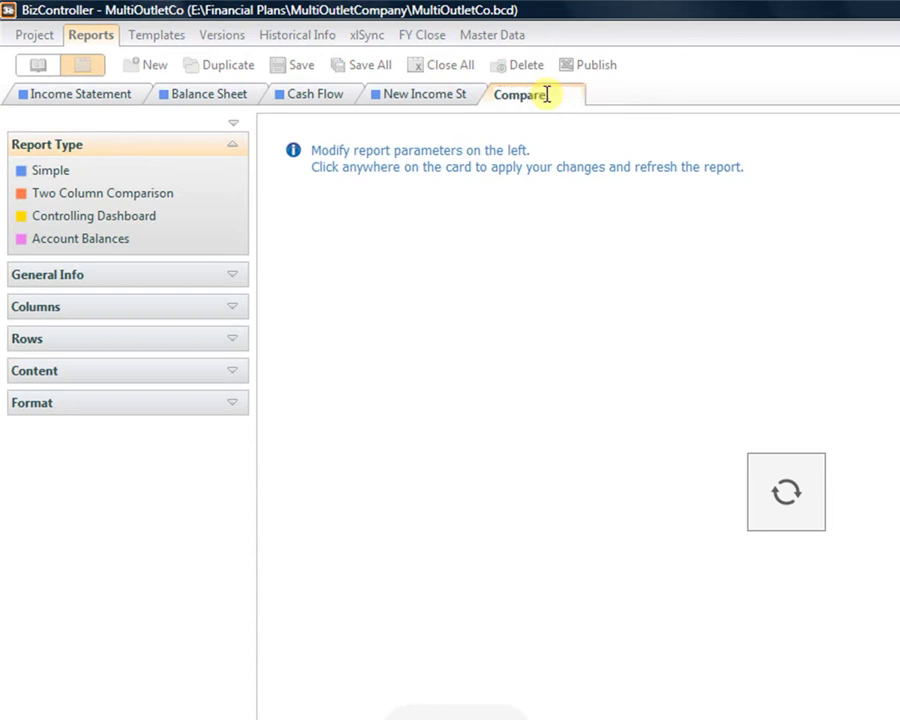
type(" With")
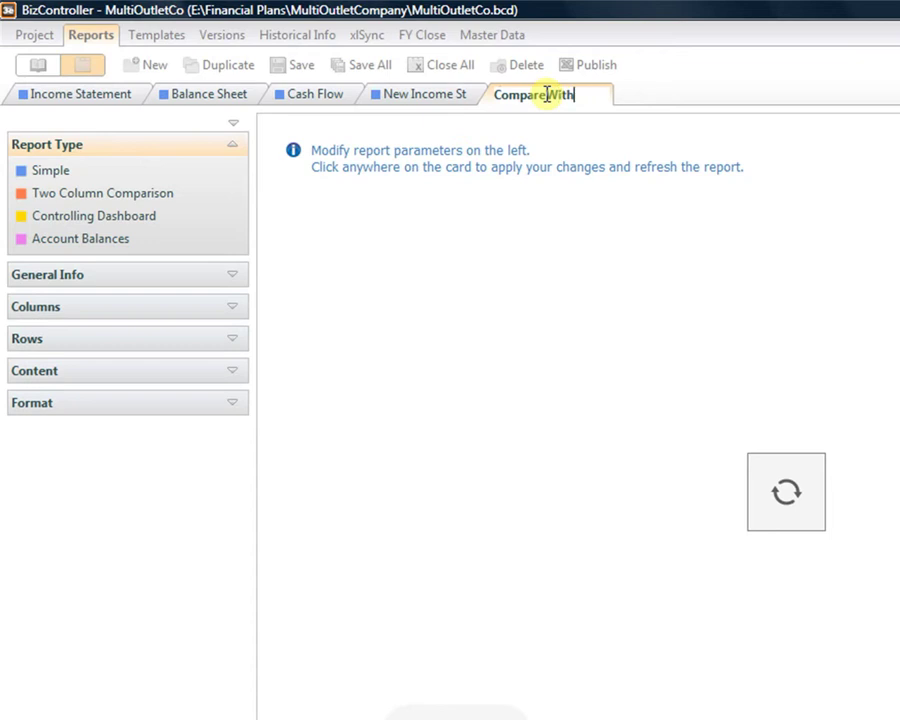
type("Plan")
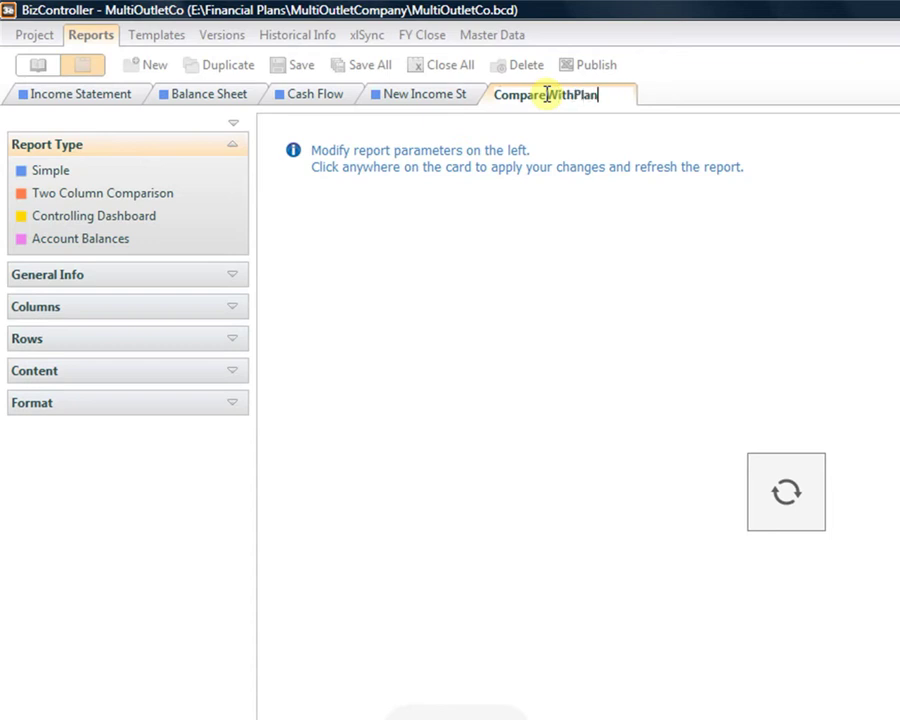
key("Return")
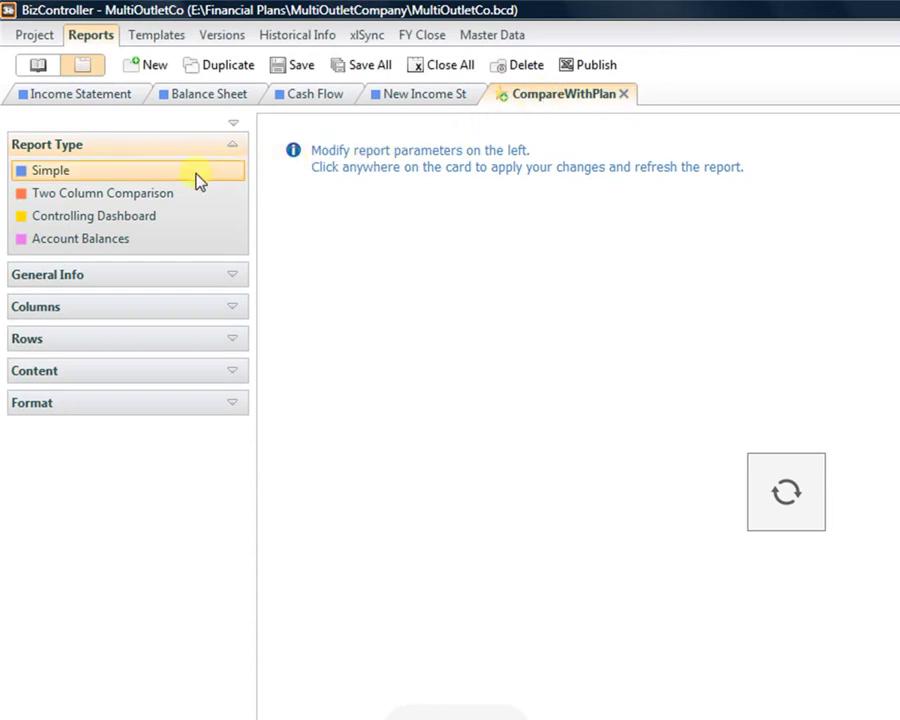
Make the report a Controlling Dashboard with the description "My new dashboard".
left_click(166, 217)
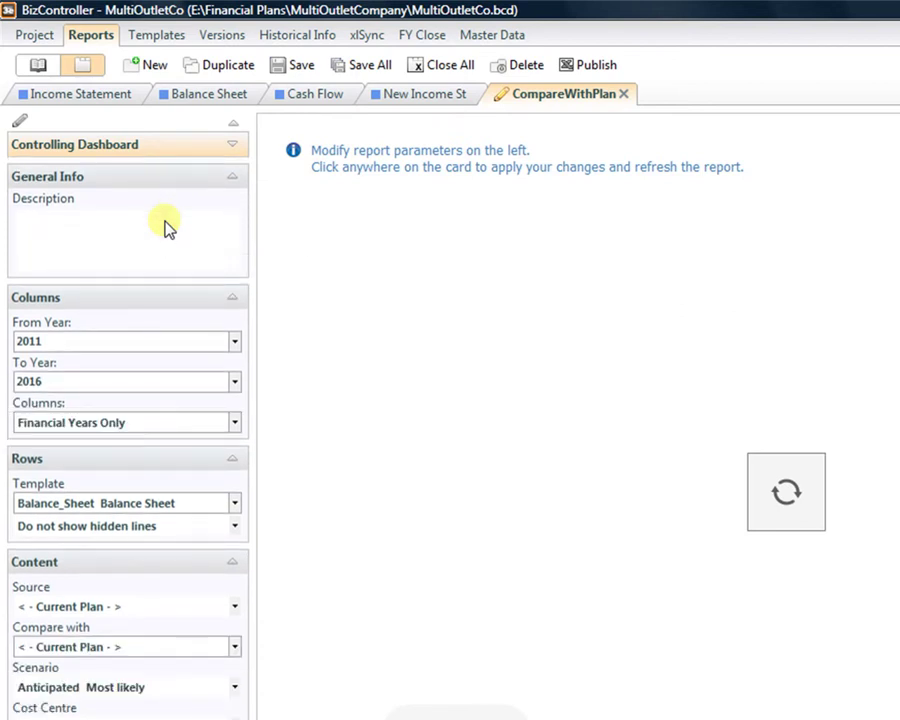
left_click(149, 225)
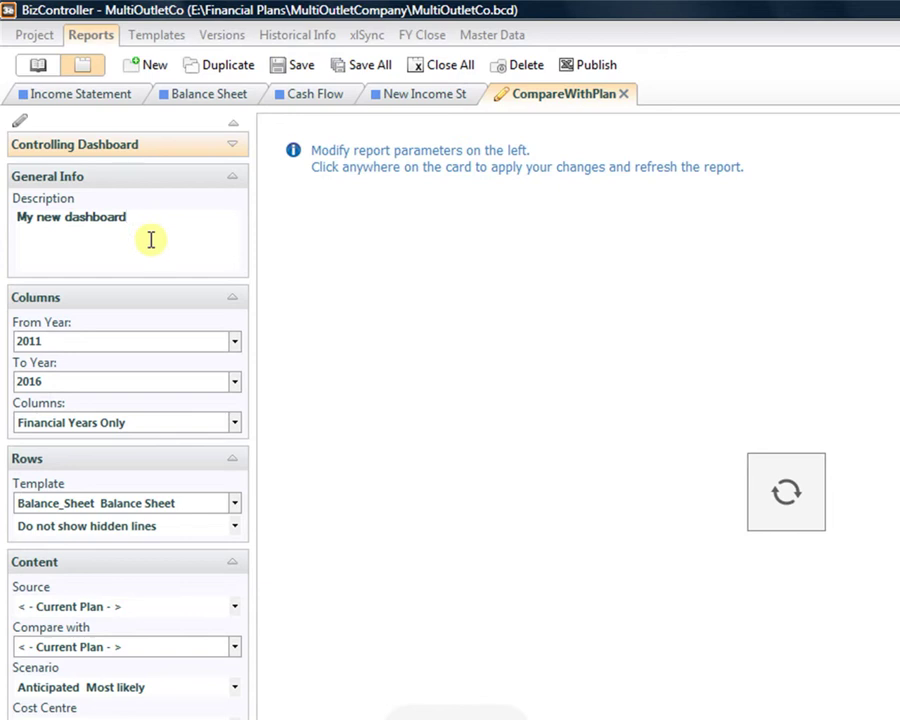
Set the dashboard's end year to 2011 with Periods Only columns, and choose the Income_St_N Income Statement row template.
left_click(235, 383)
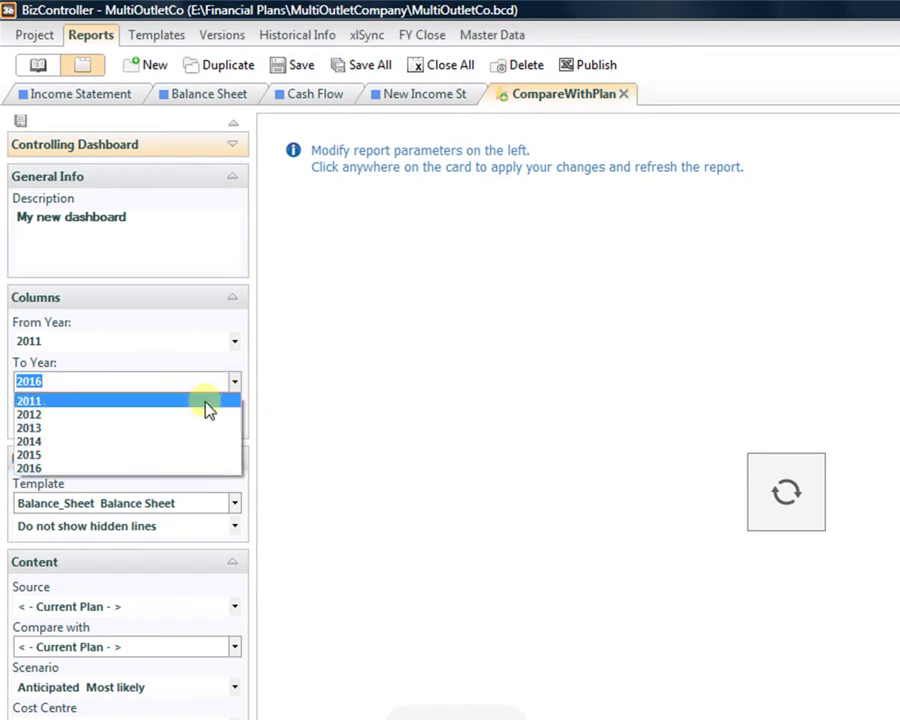
left_click(204, 401)
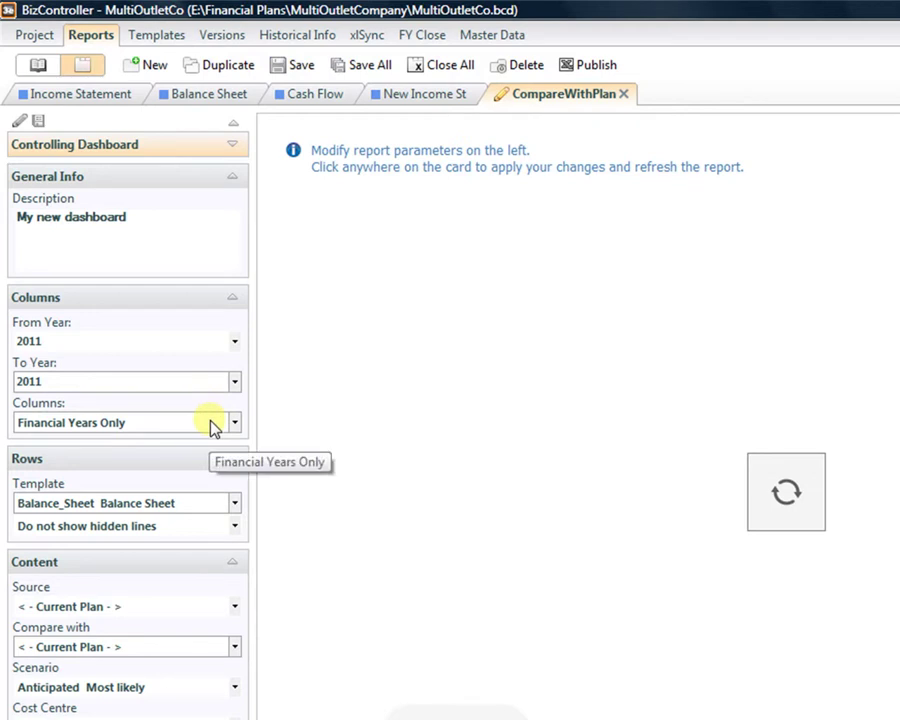
left_click(212, 426)
left_click(195, 455)
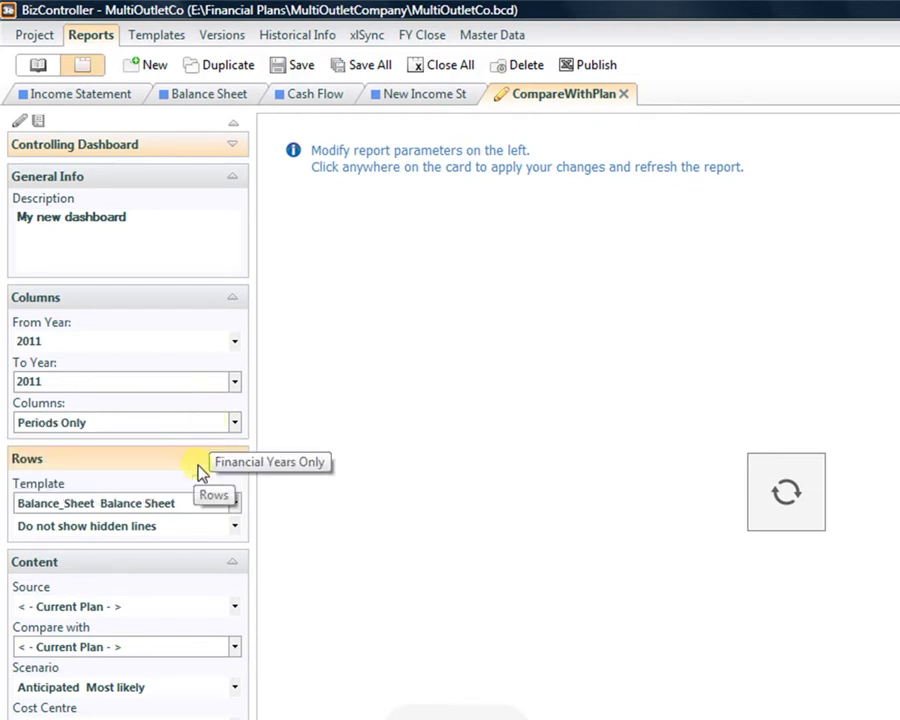
left_click(207, 509)
left_click(195, 545)
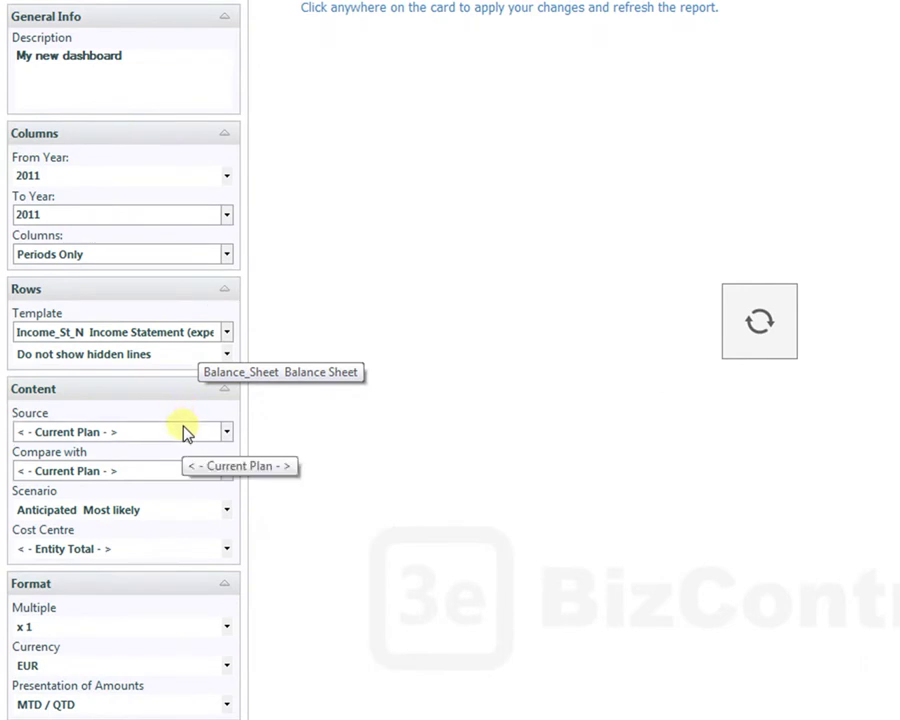
Compare the current plan with BasePlan2011 - Benchamrk 2011 under the Optimistic scenario and refresh the dashboard.
left_click(190, 470)
left_click(185, 499)
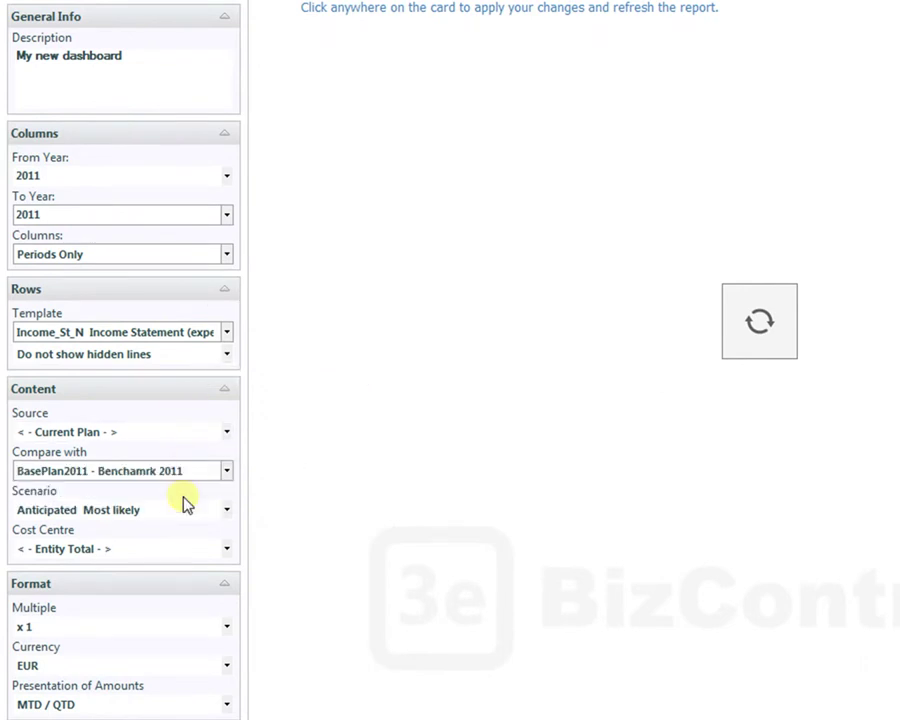
left_click(175, 512)
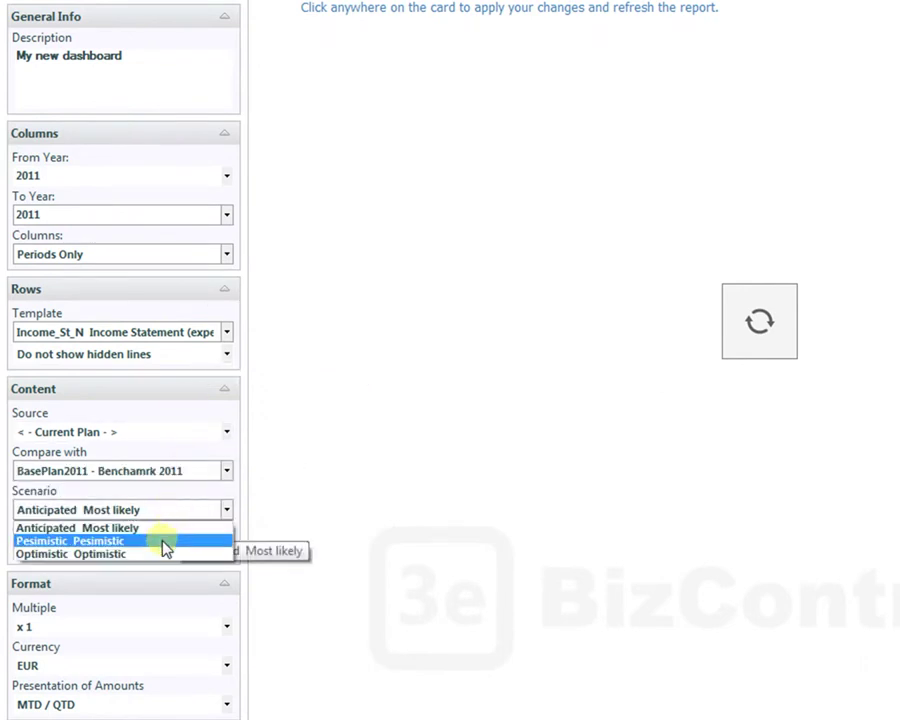
left_click(162, 555)
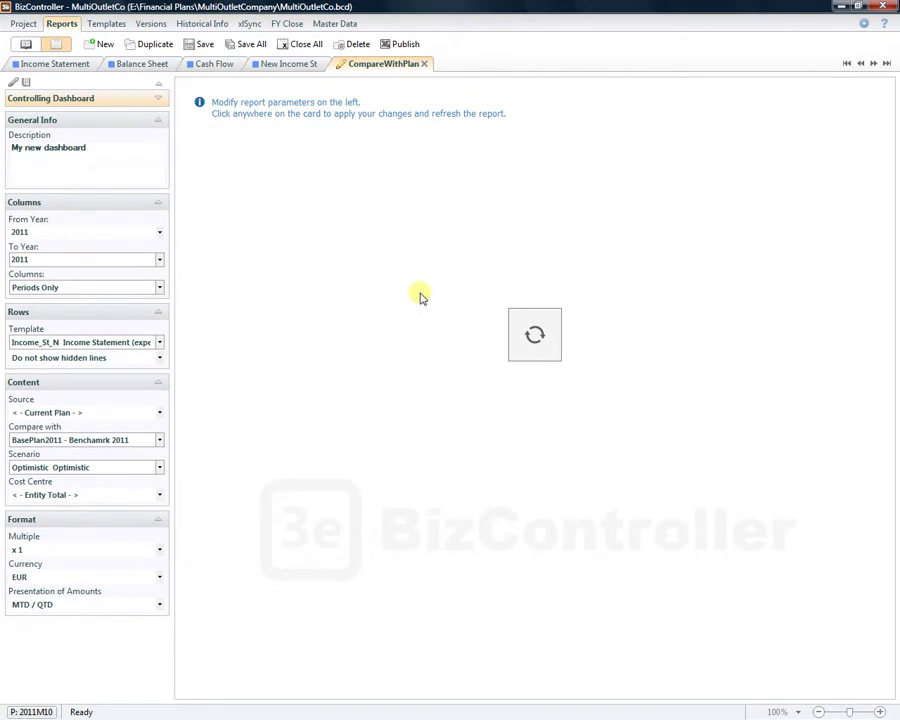
left_click(464, 288)
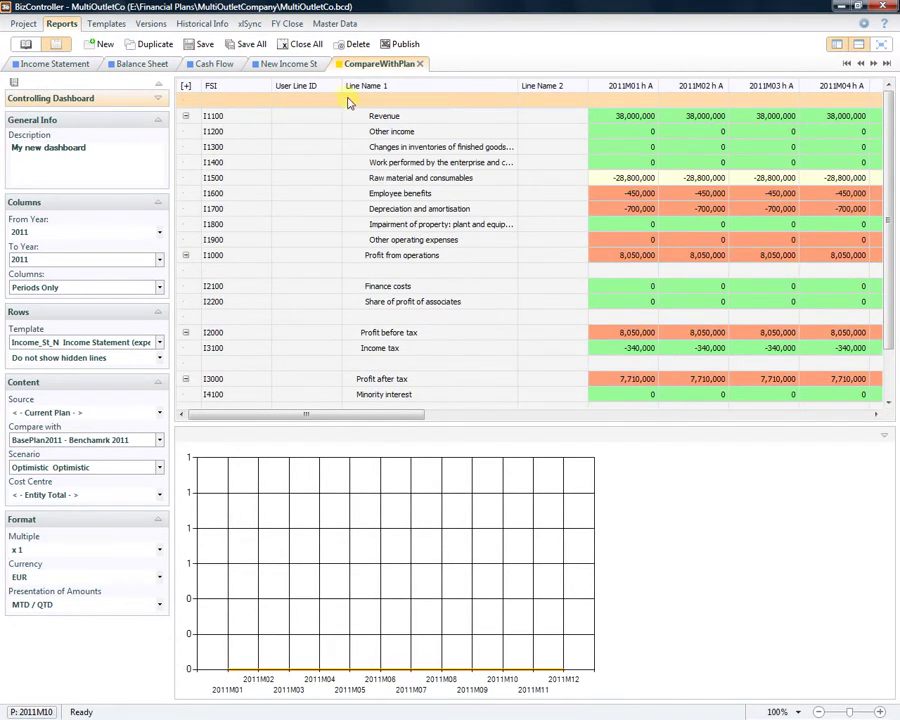
Collapse the dashboard's User Line ID column and chart the Raw material and consumables line, adjusting the chart area's height.
left_click_drag(343, 85, 274, 85)
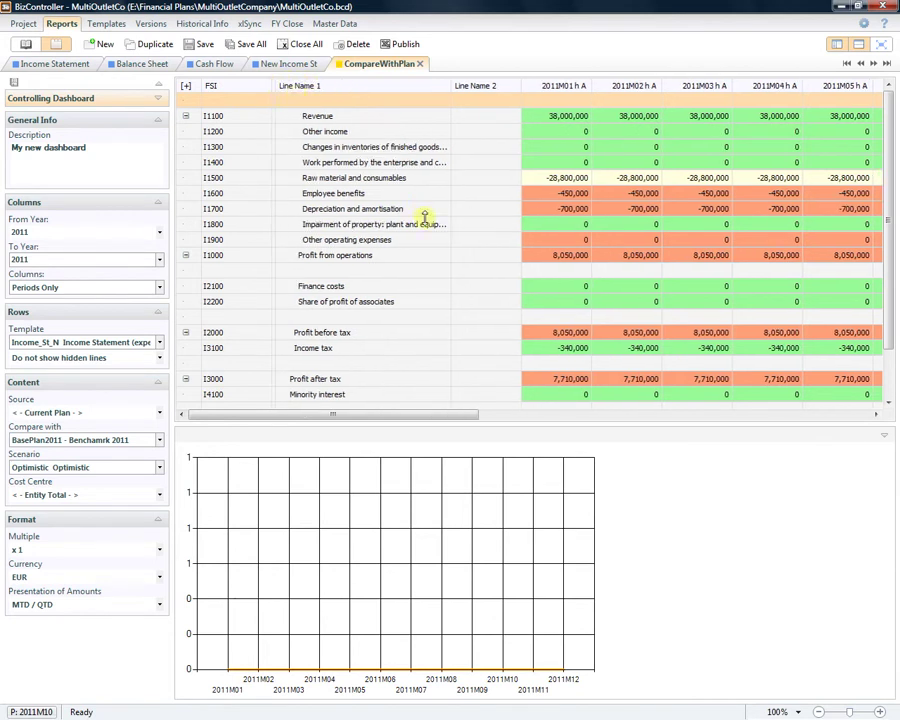
left_click(460, 178)
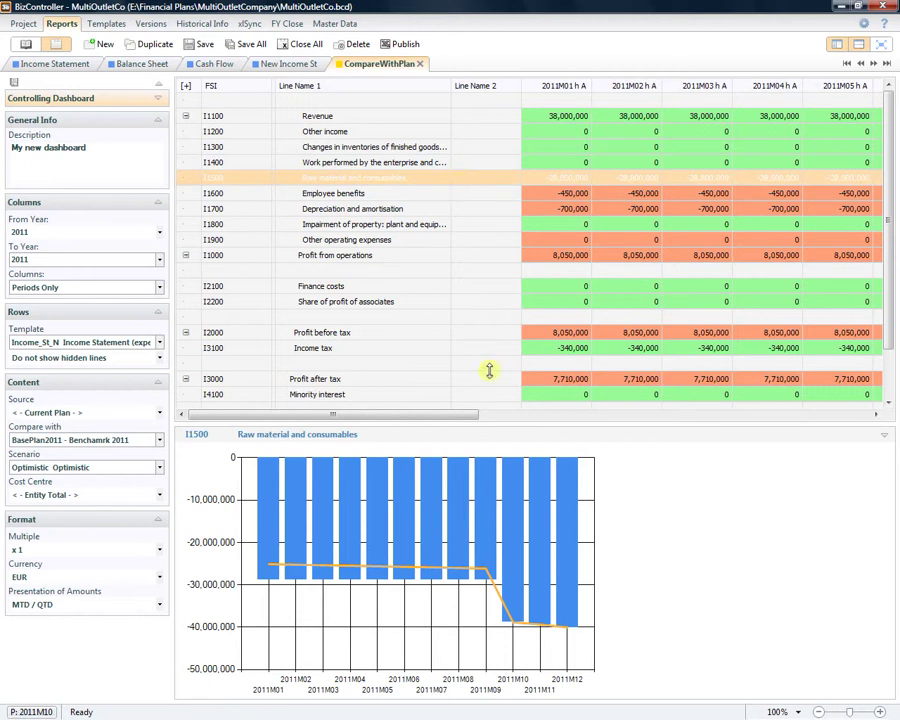
left_click_drag(502, 424, 504, 402)
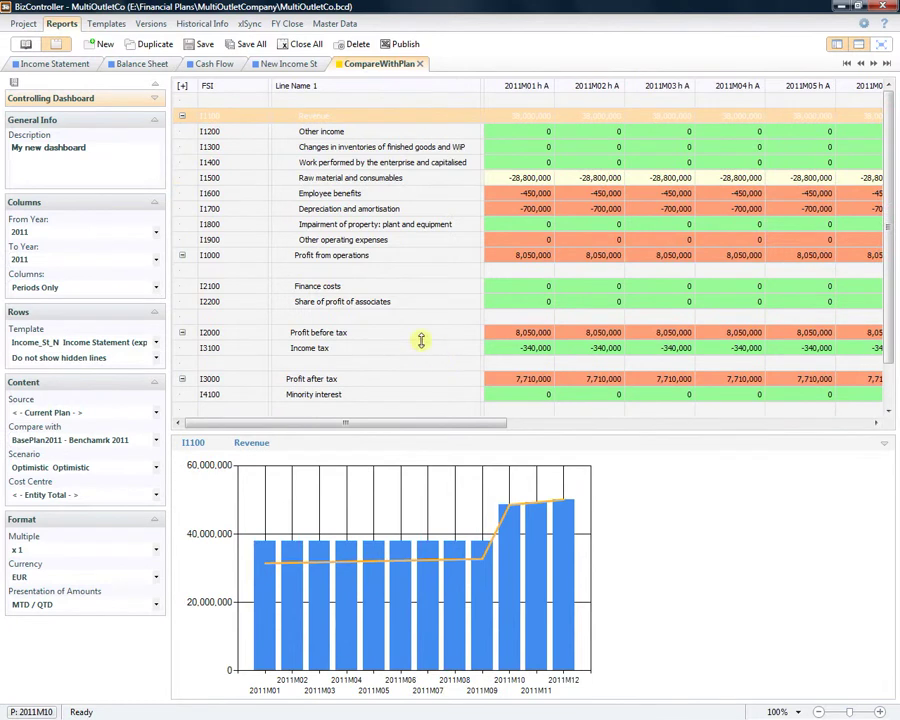
Create a blank Tree-style report template with the ID NewProductGroup and the description "New Group".
left_click(105, 24)
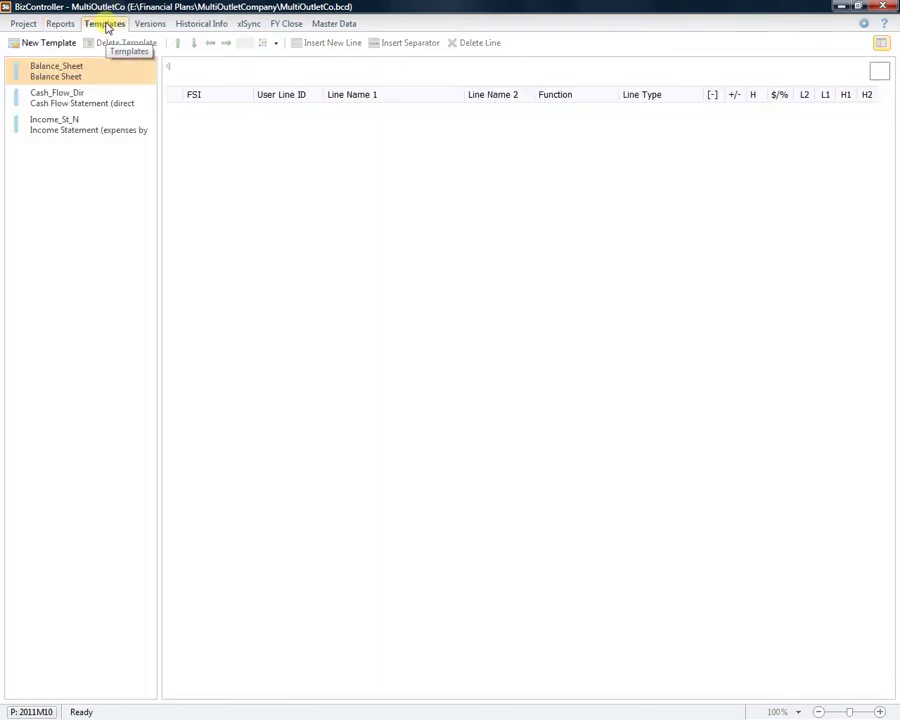
left_click(54, 78)
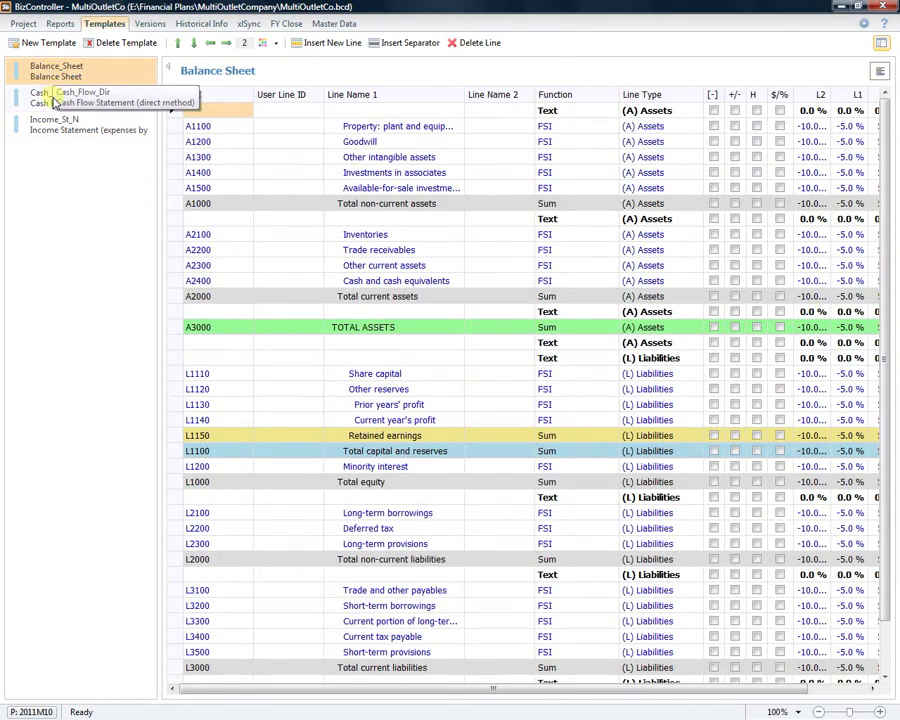
left_click(55, 103)
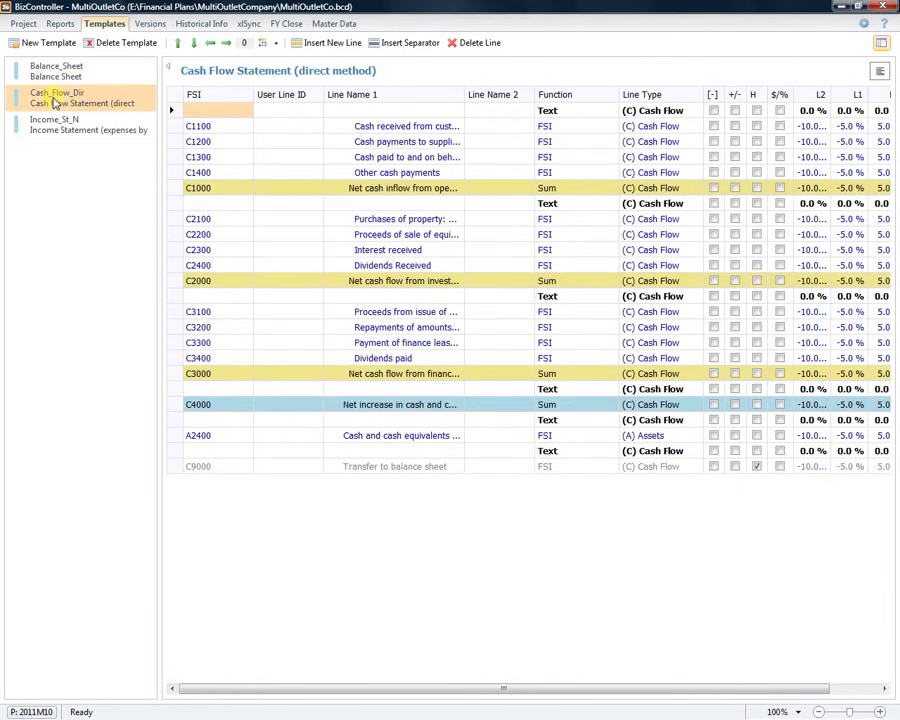
left_click(50, 43)
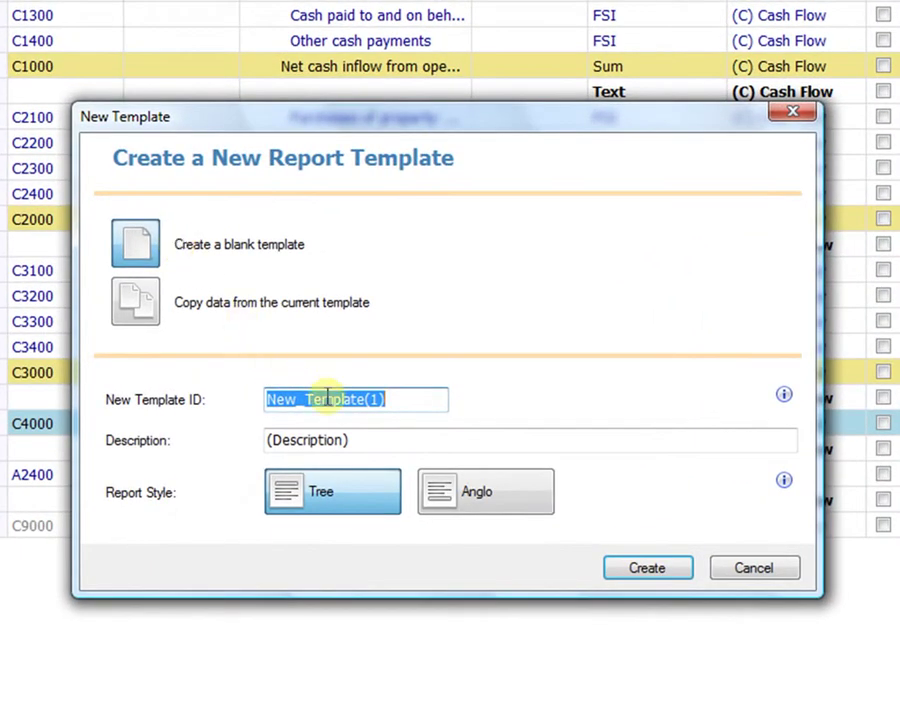
type("NewProductGroup")
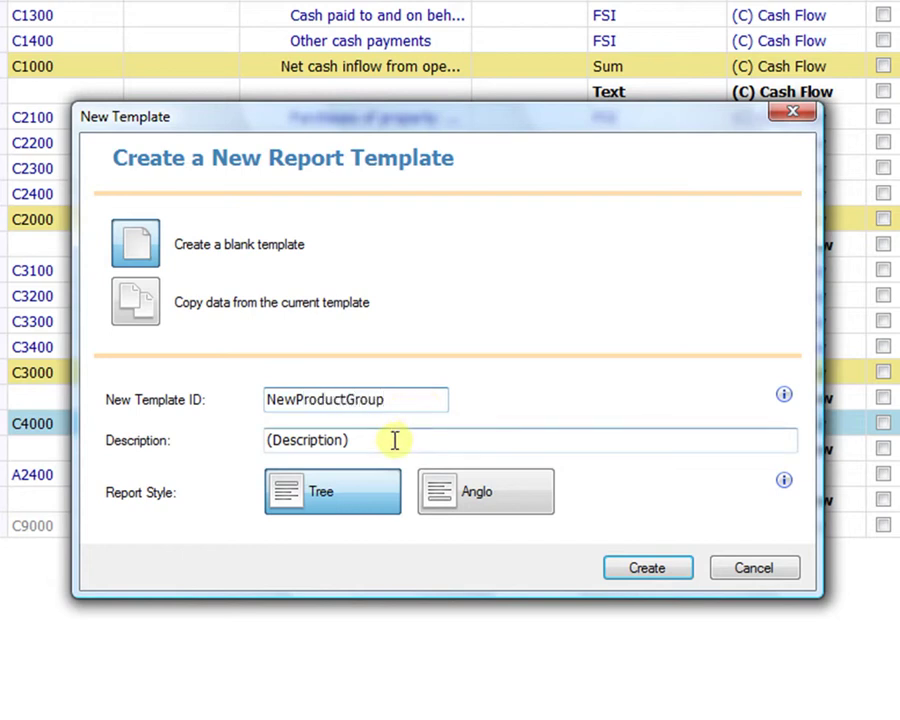
left_click(395, 440)
type("New Group")
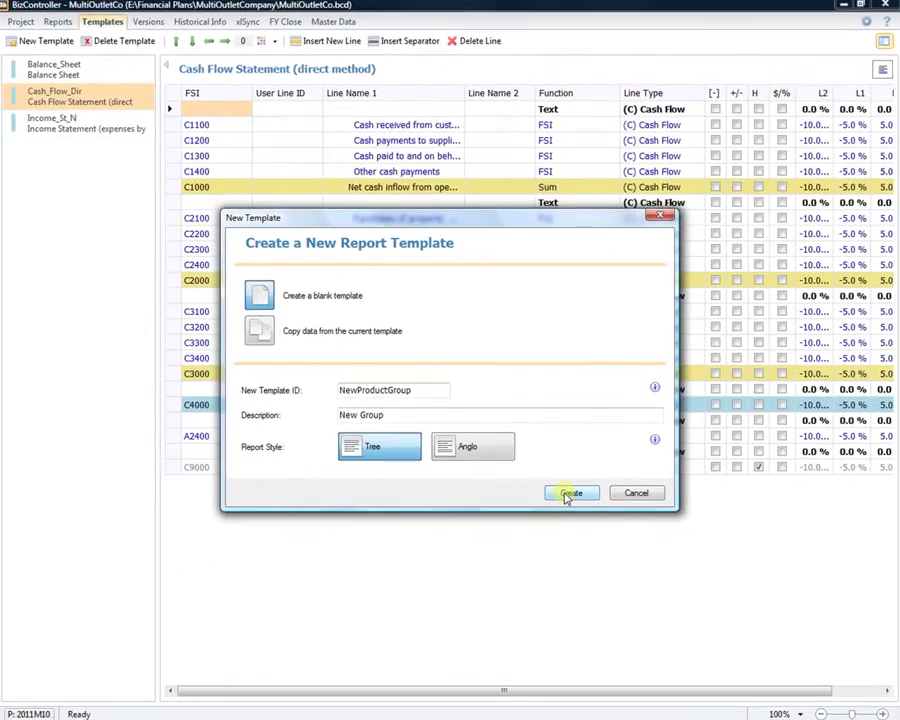
left_click(580, 504)
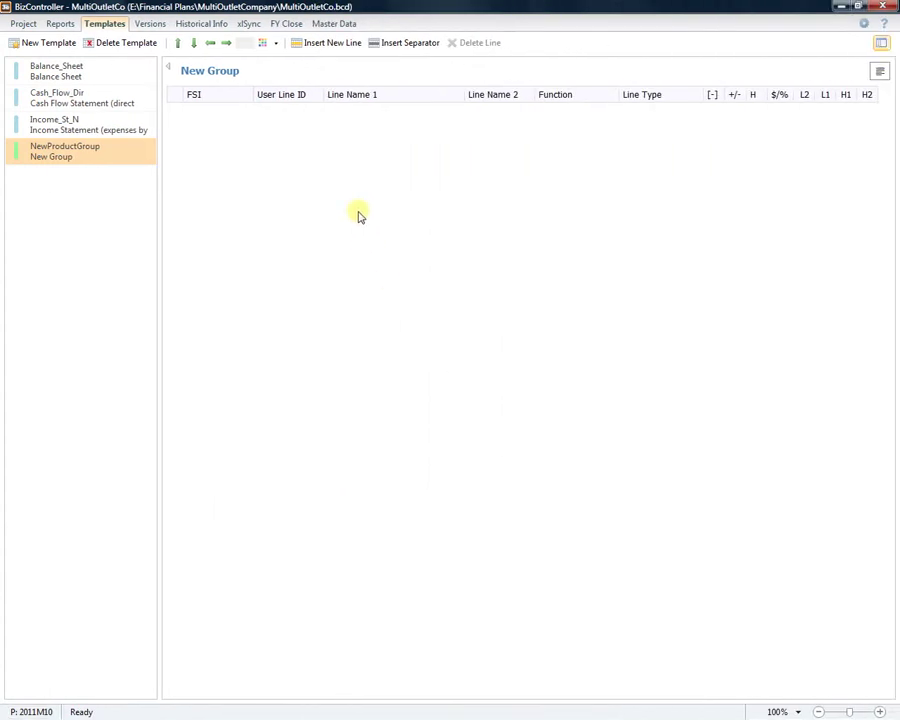
Insert four new lines into the New Group template.
left_click(326, 46)
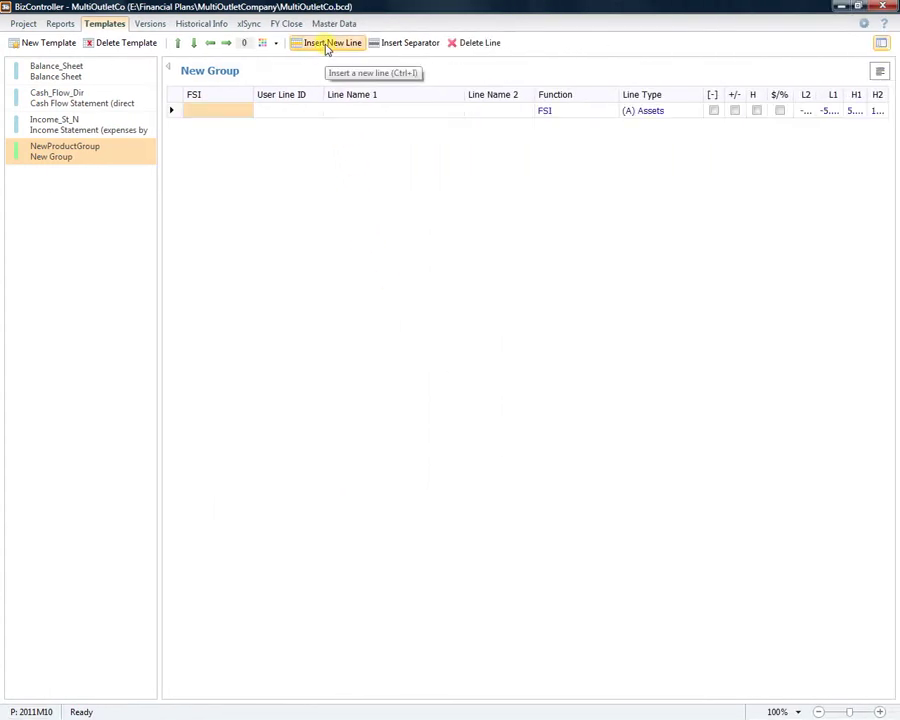
left_click(326, 46)
left_click(326, 46)
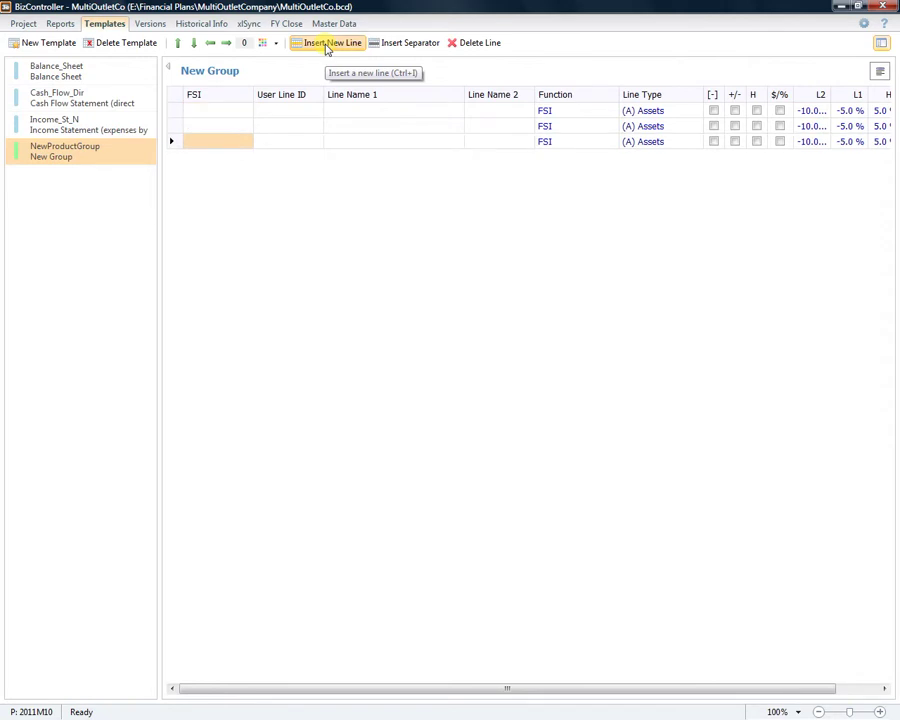
left_click(326, 46)
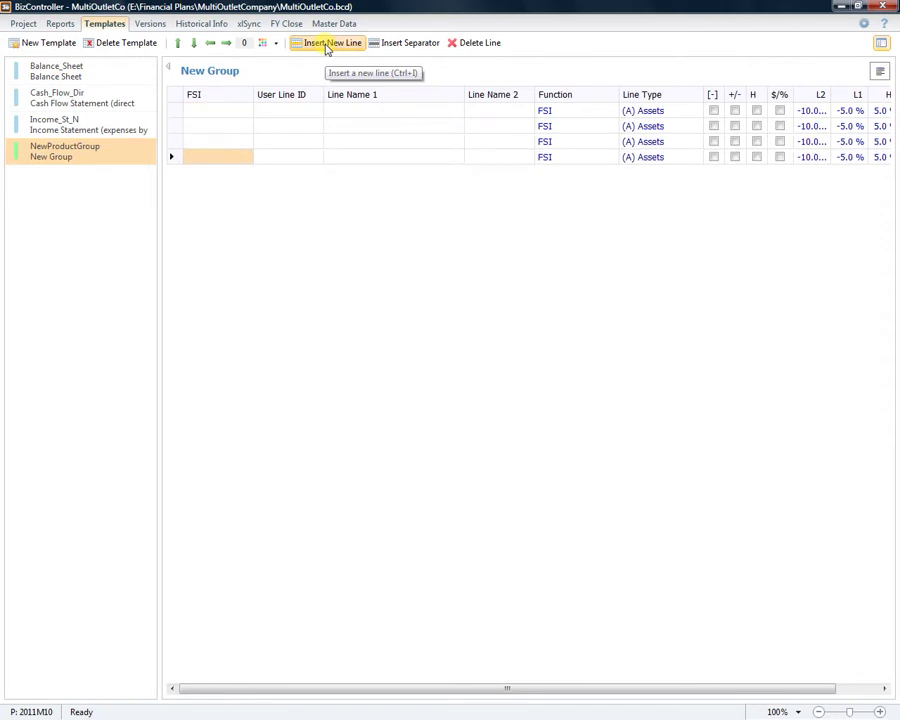
Name the four template lines My Sales Report, Product A, Product B and Product C in Line Name 1.
left_click(357, 115)
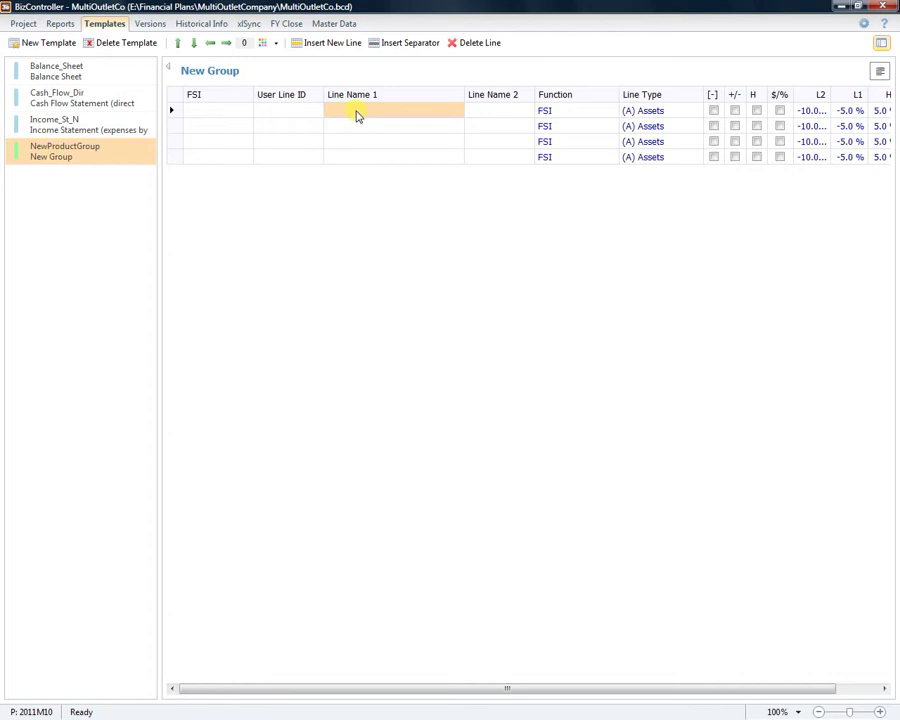
type("My Sales Report")
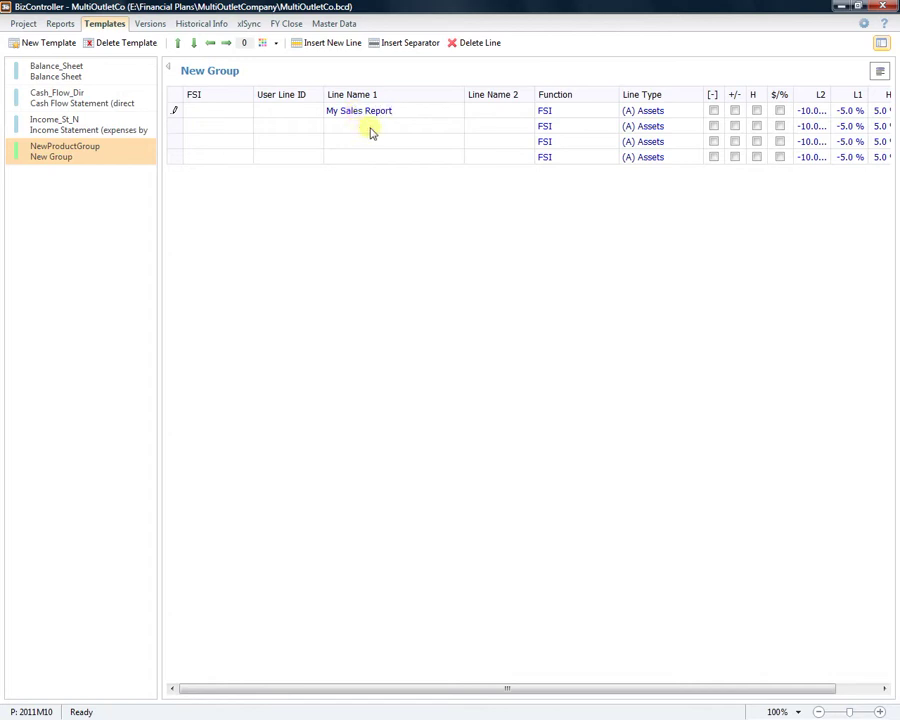
left_click(372, 131)
type("F")
left_click(362, 143)
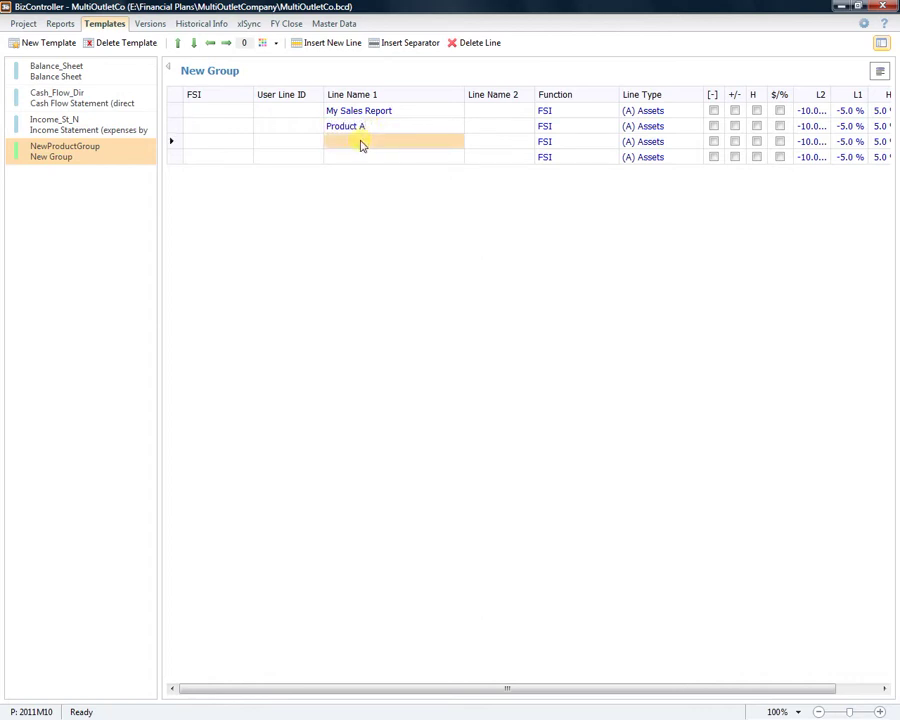
type("Product B")
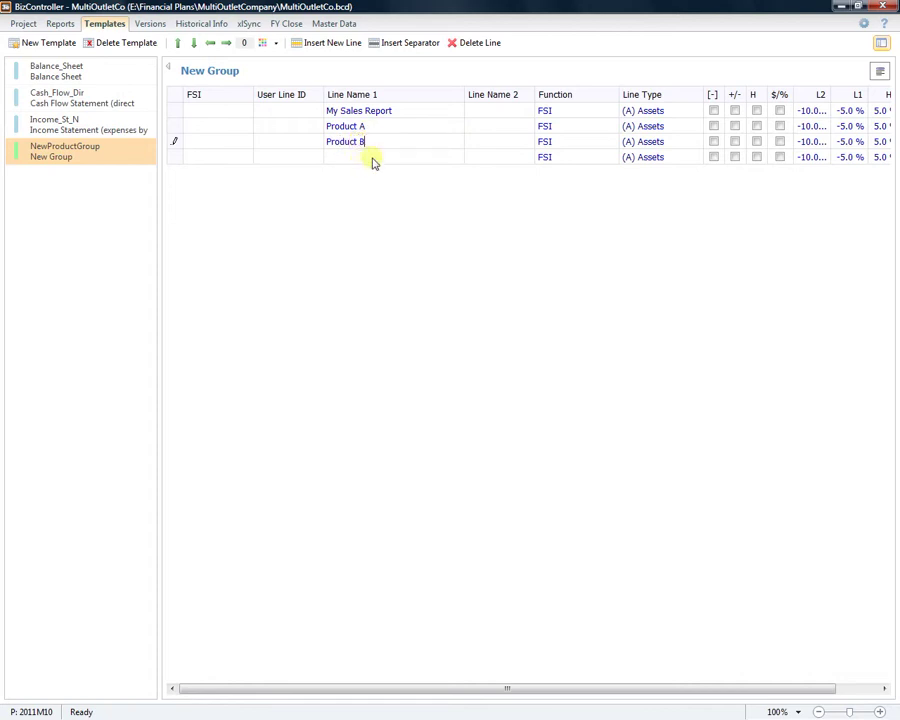
left_click(372, 161)
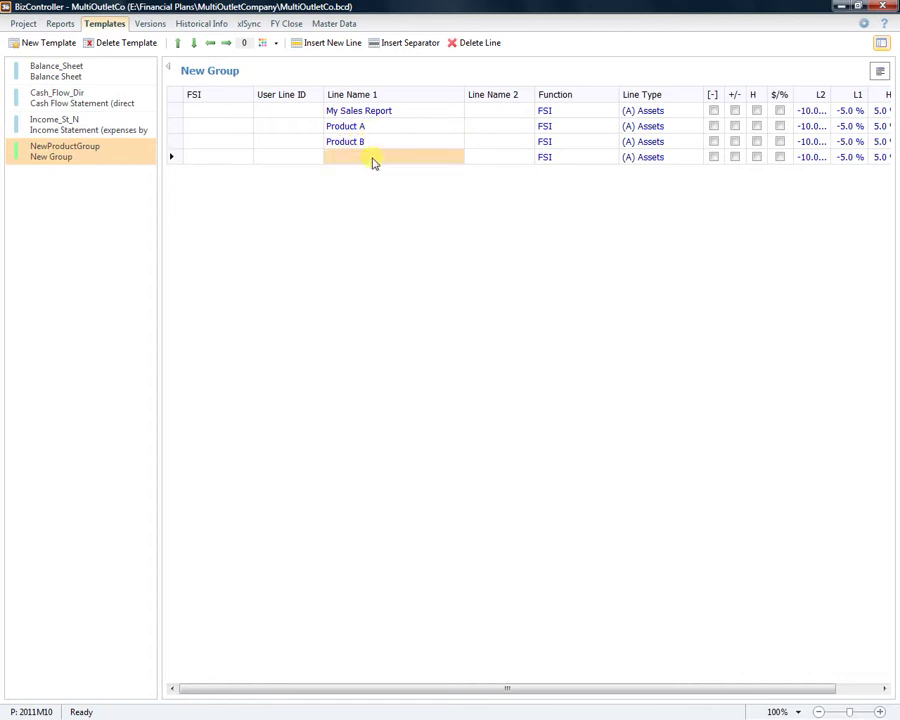
type("Product C")
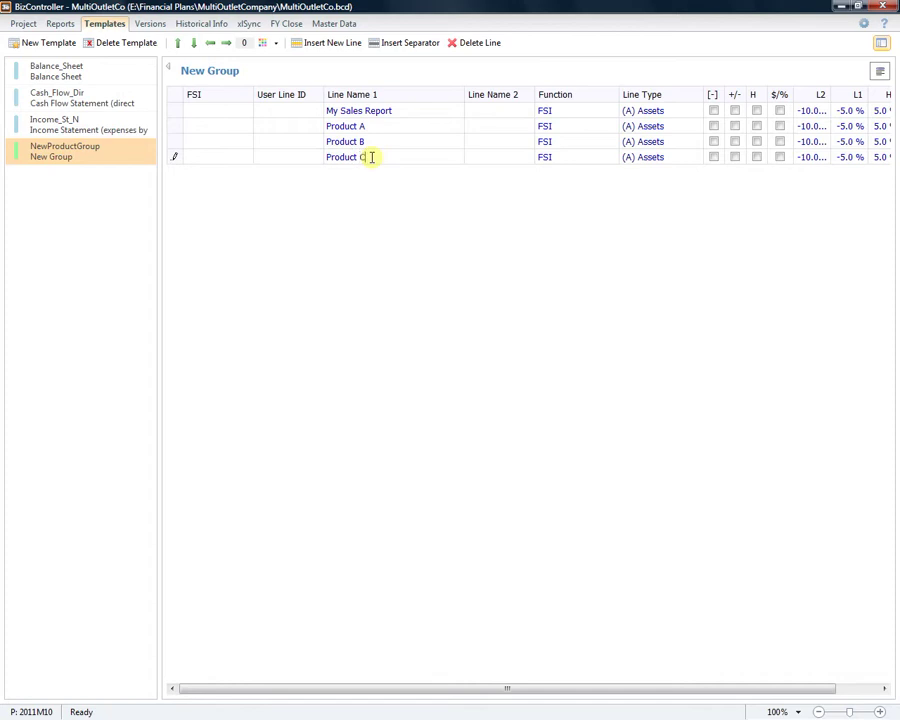
Set the My Sales Report line's type to (I) Income and its function to Sum.
left_click(674, 112)
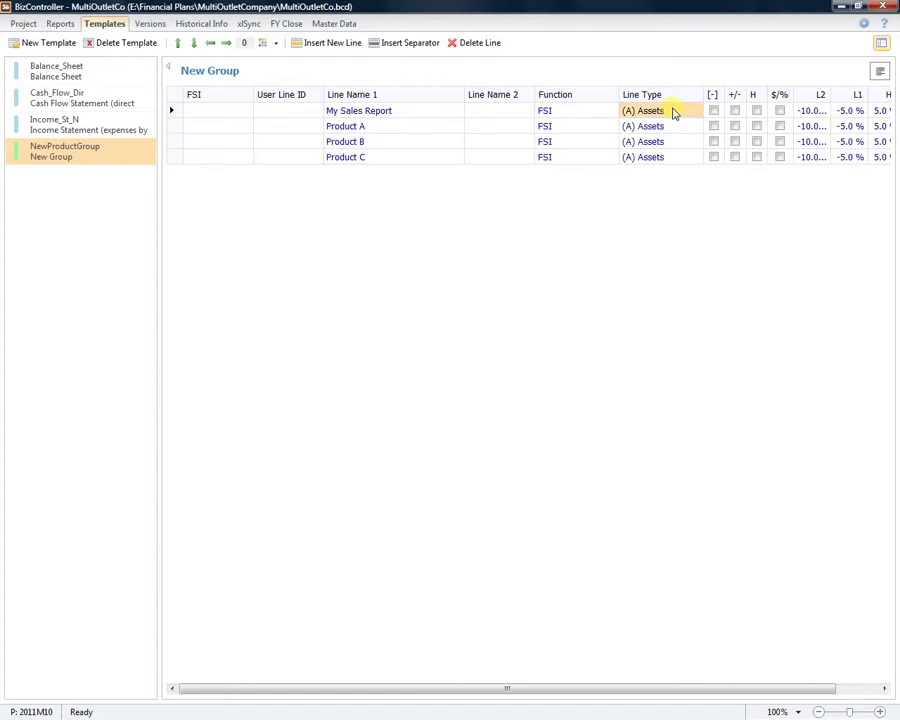
left_click(674, 111)
left_click(699, 113)
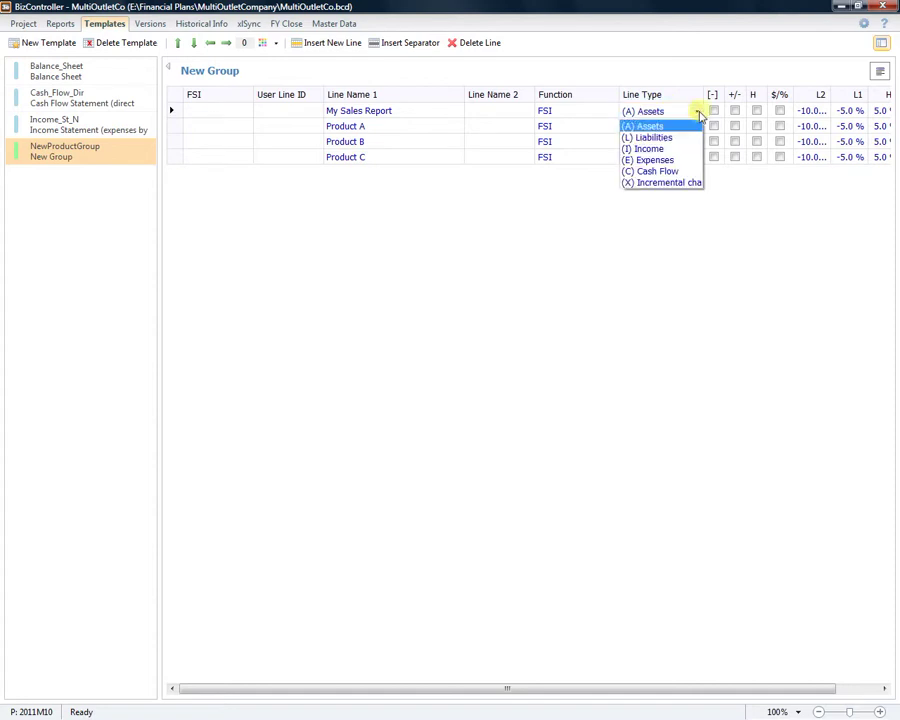
left_click(672, 149)
left_click(592, 118)
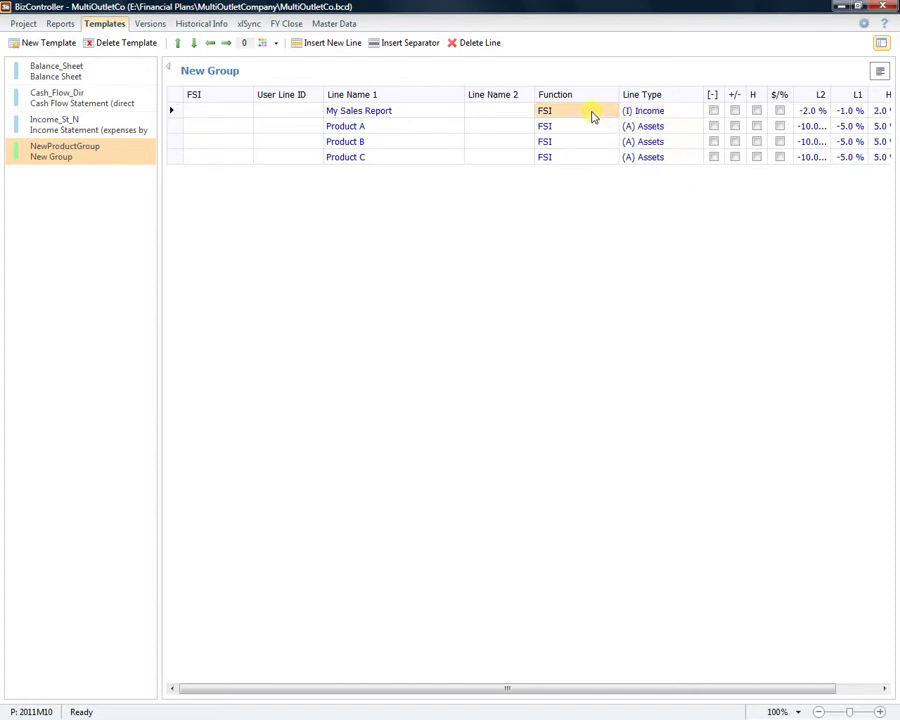
left_click(598, 116)
left_click(612, 116)
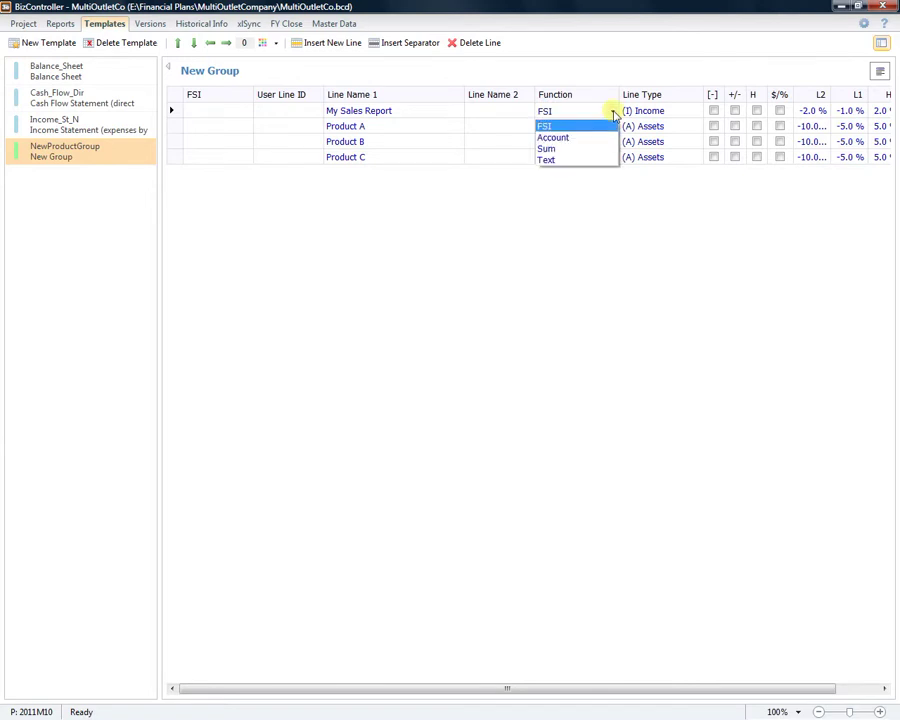
left_click(583, 149)
Set the line type of Product A, Product B and Product C to (I) Income.
left_click(653, 129)
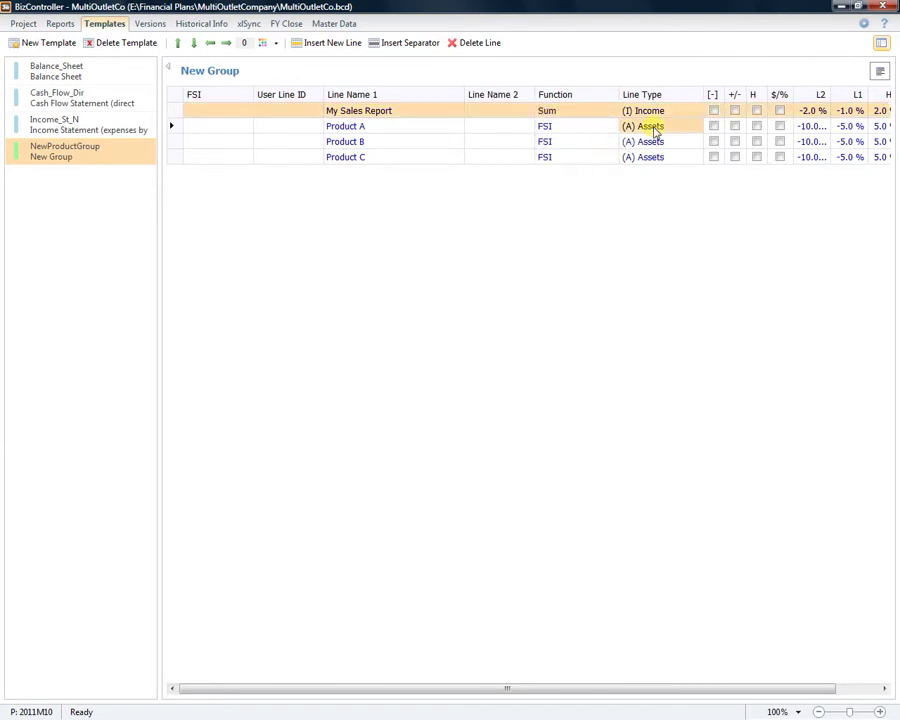
left_click(661, 131)
left_click(694, 128)
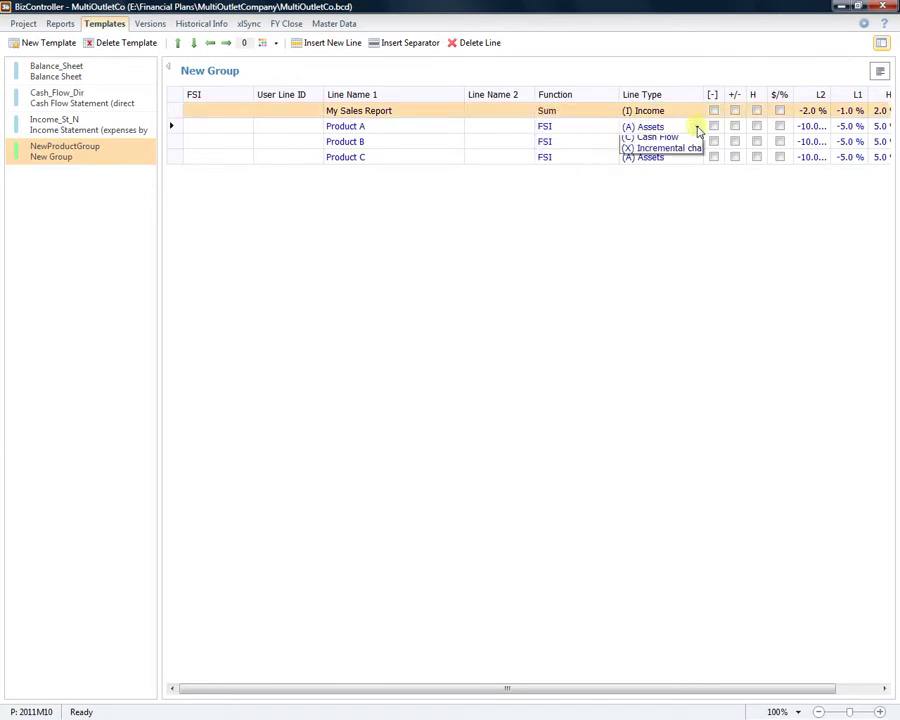
left_click(672, 163)
left_click(681, 145)
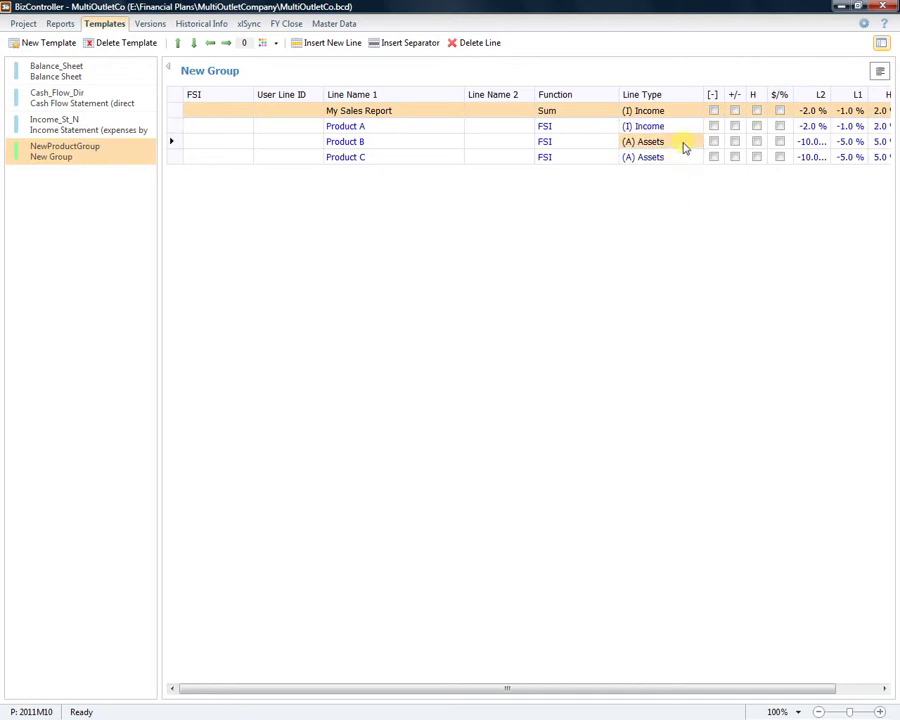
left_click(684, 146)
left_click(696, 143)
left_click(680, 173)
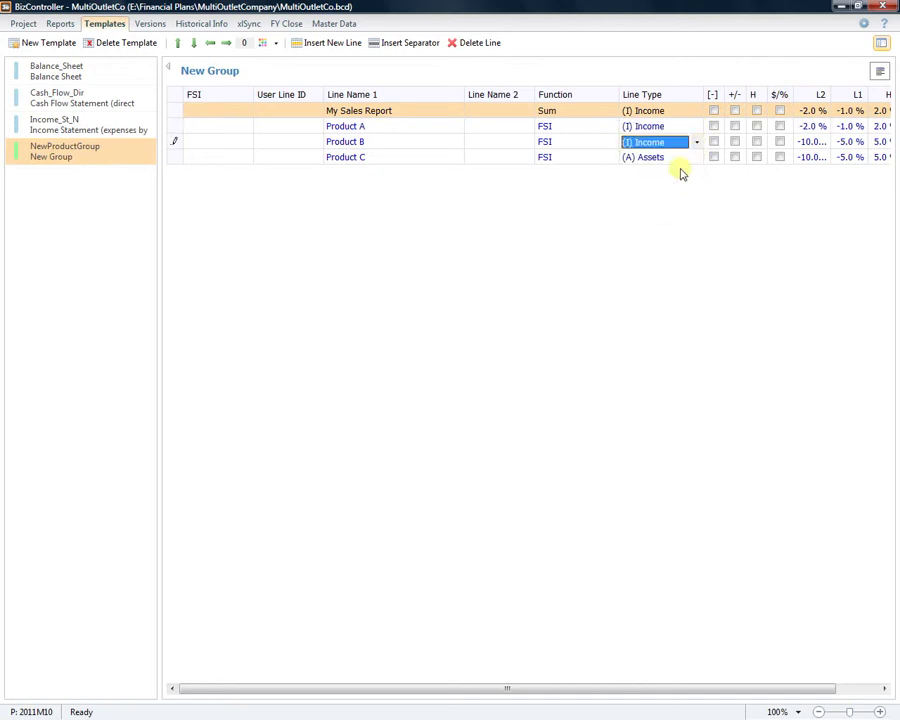
left_click(697, 158)
left_click(697, 158)
left_click(694, 158)
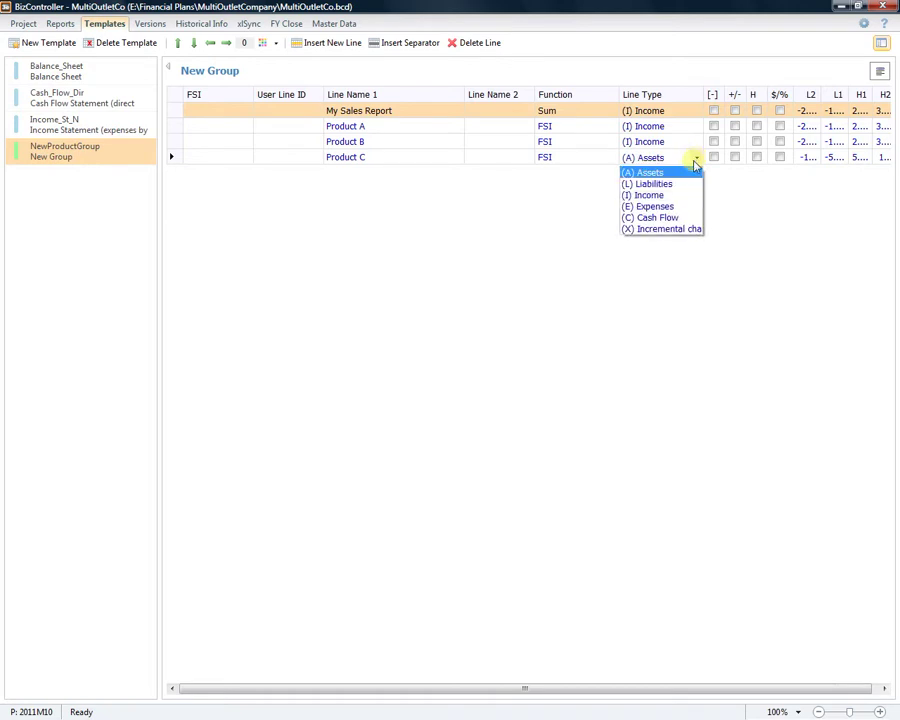
left_click(673, 195)
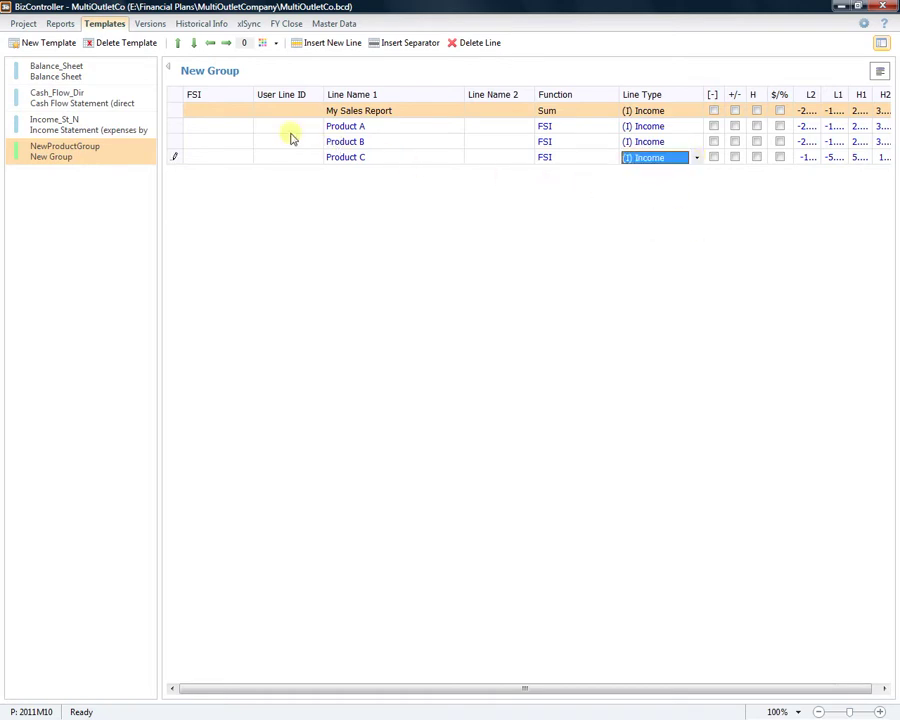
Enter the FSI codes I1101, I1102 and I1103 for Product A, Product B and Product C.
left_click(240, 128)
left_click(240, 128)
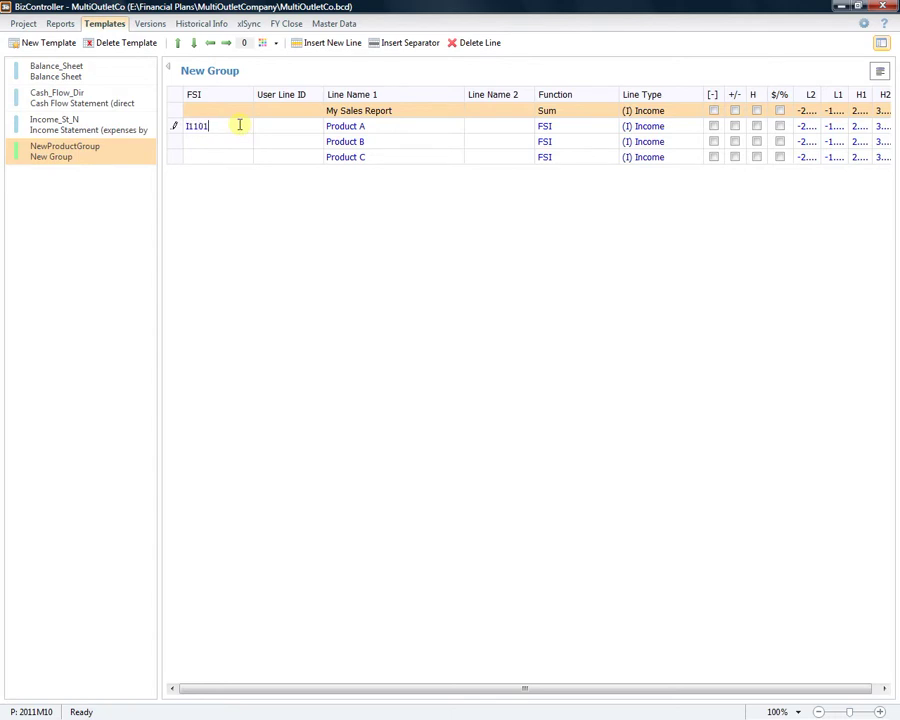
key("Down")
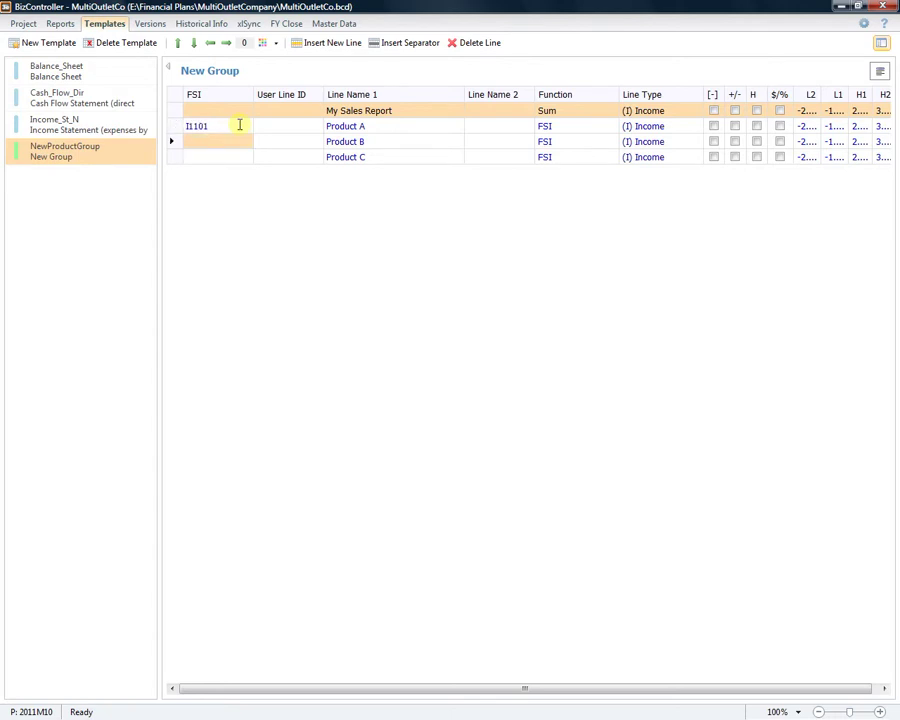
type("I")
key("Down")
type("I")
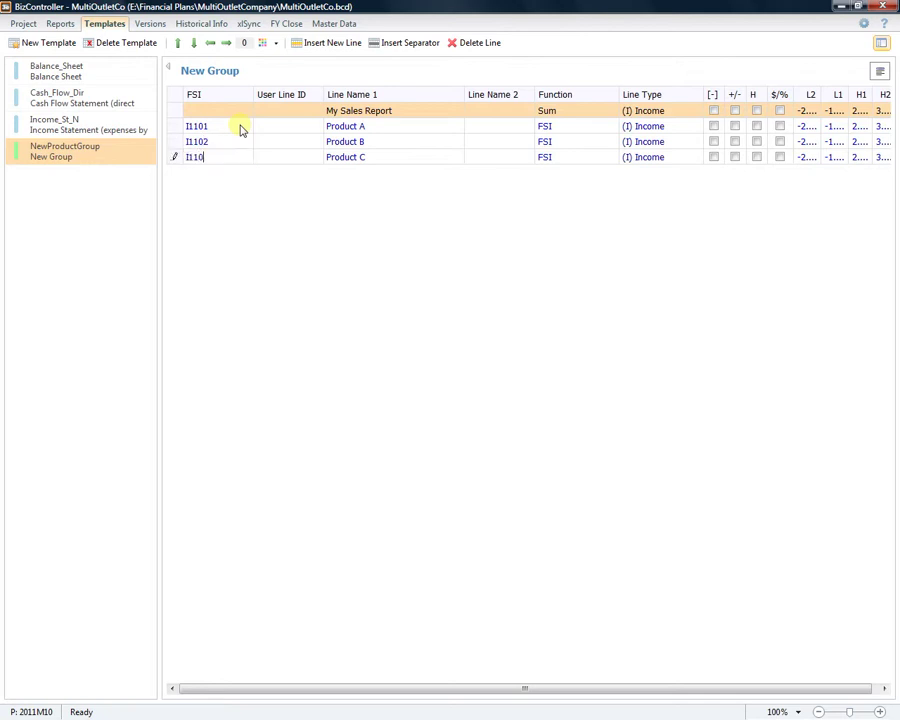
Make the level of the Product A, Product B and Product C lines one lower beneath My Sales Report.
left_click(360, 128)
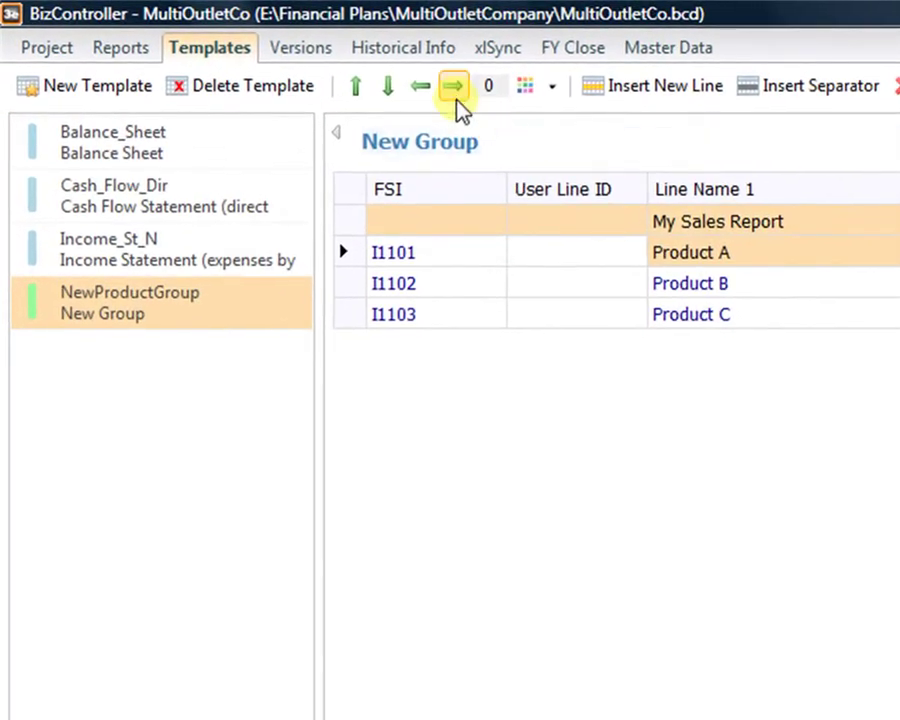
left_click(364, 68)
key("Down")
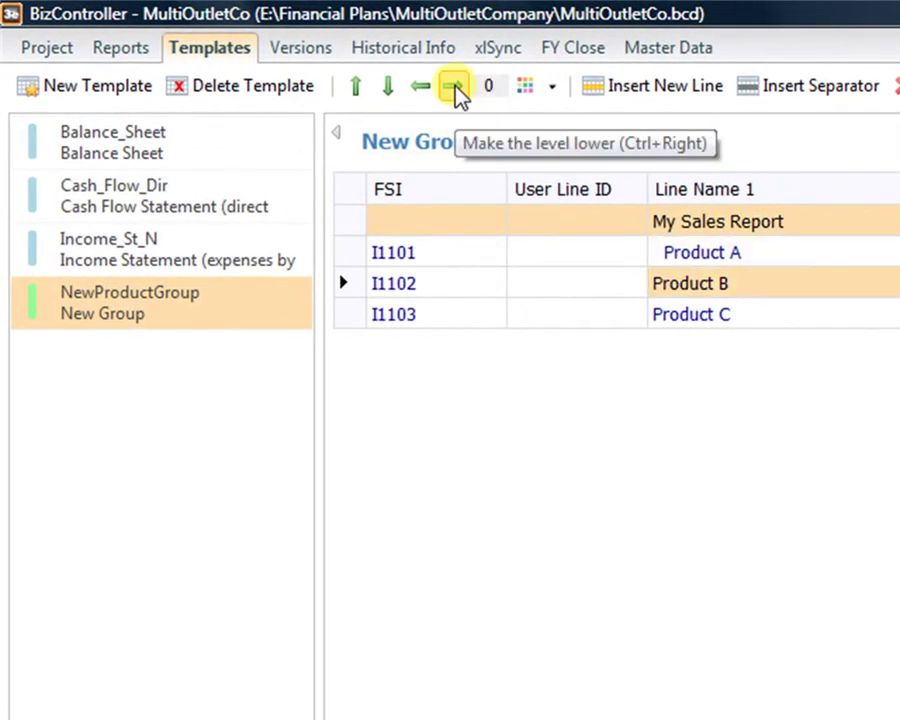
left_click(455, 89)
key("Down")
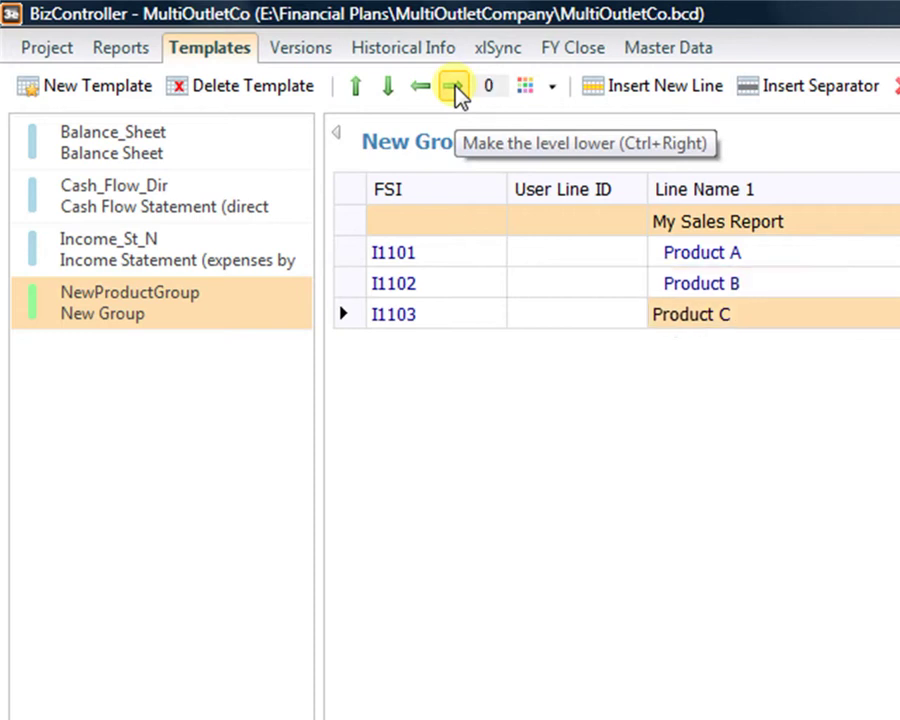
left_click(455, 90)
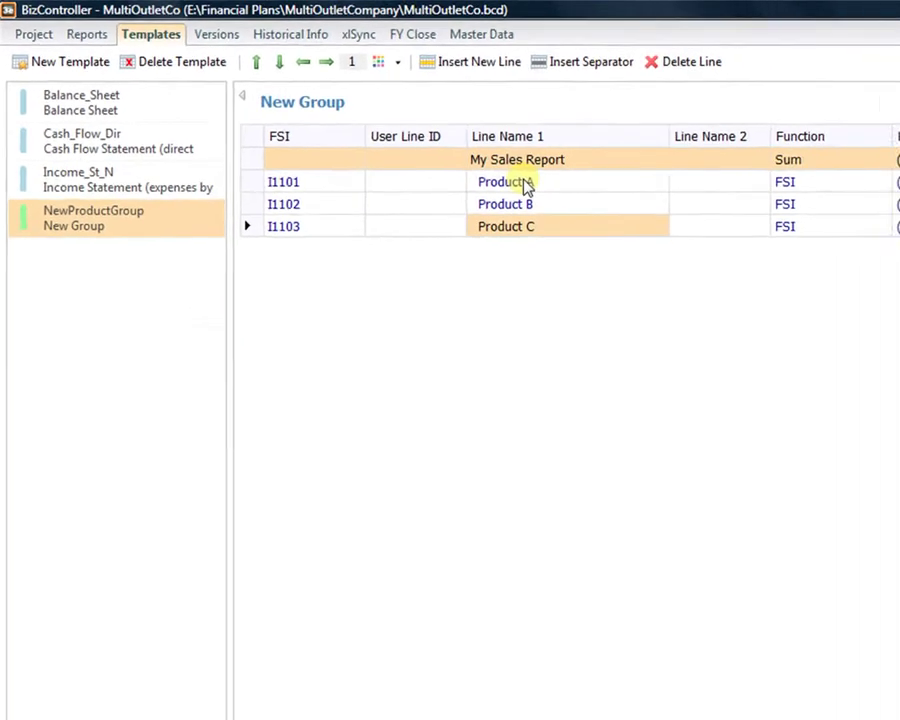
Colour the Product A line red, the Product B line green and the Product C line blue in the New Group template.
left_click(660, 233)
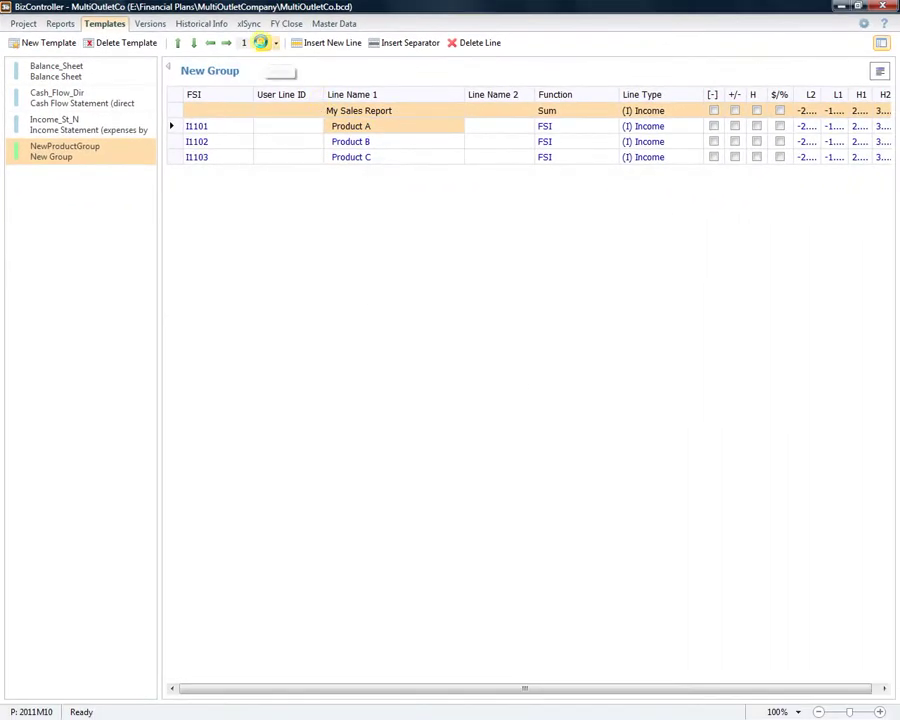
left_click(260, 42)
left_click(387, 220)
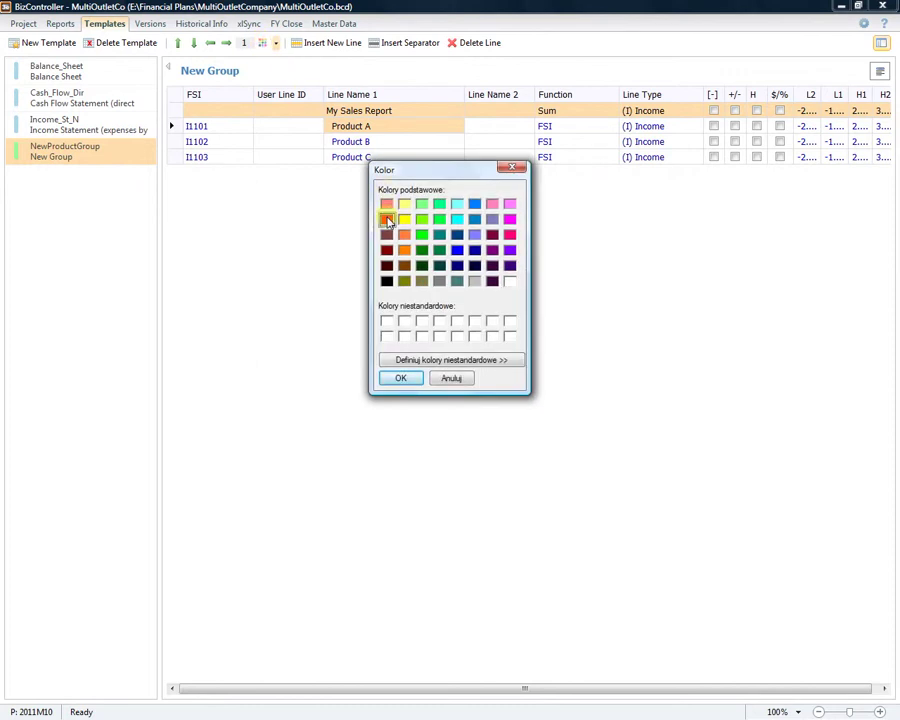
left_click(403, 377)
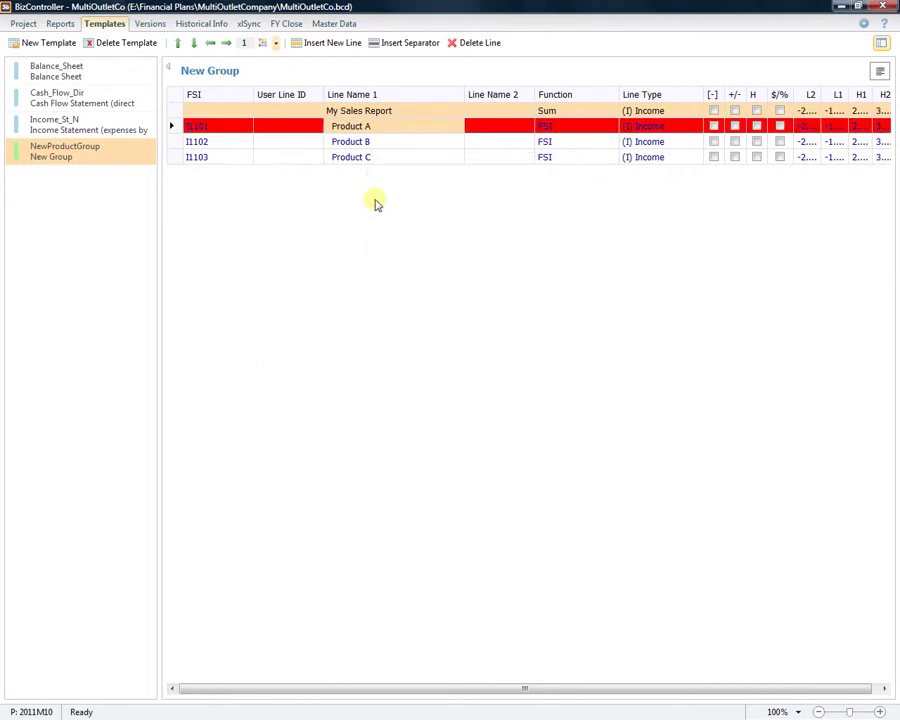
left_click(352, 141)
left_click(263, 43)
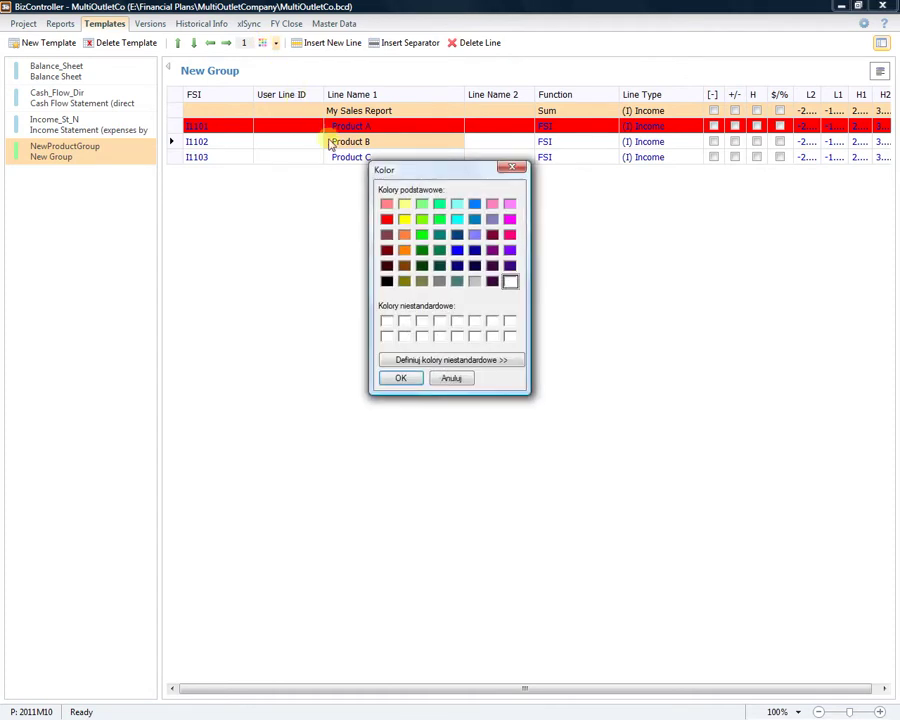
left_click(421, 234)
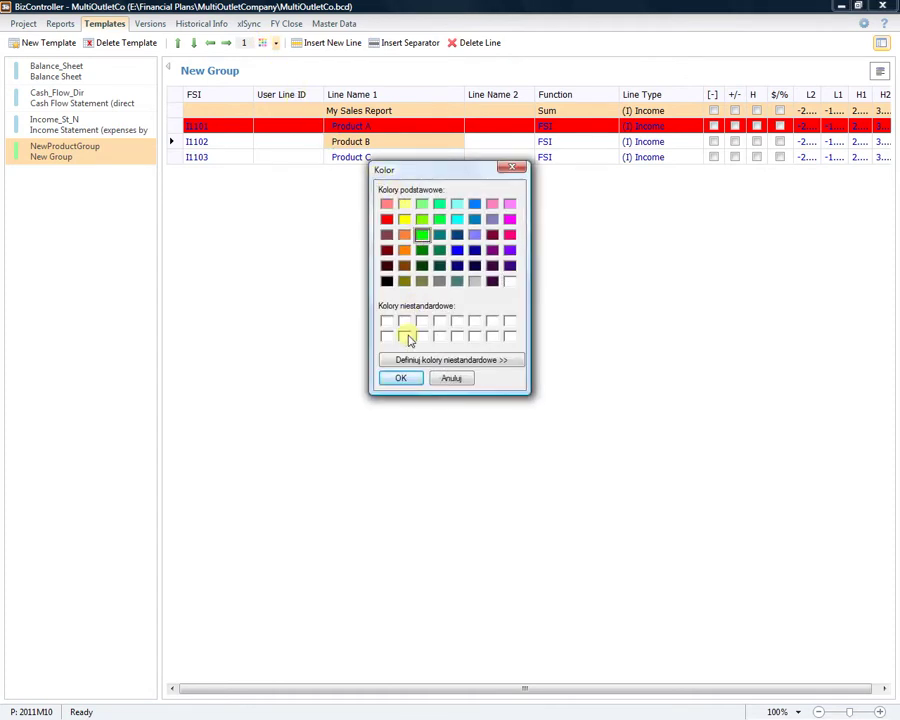
left_click(400, 377)
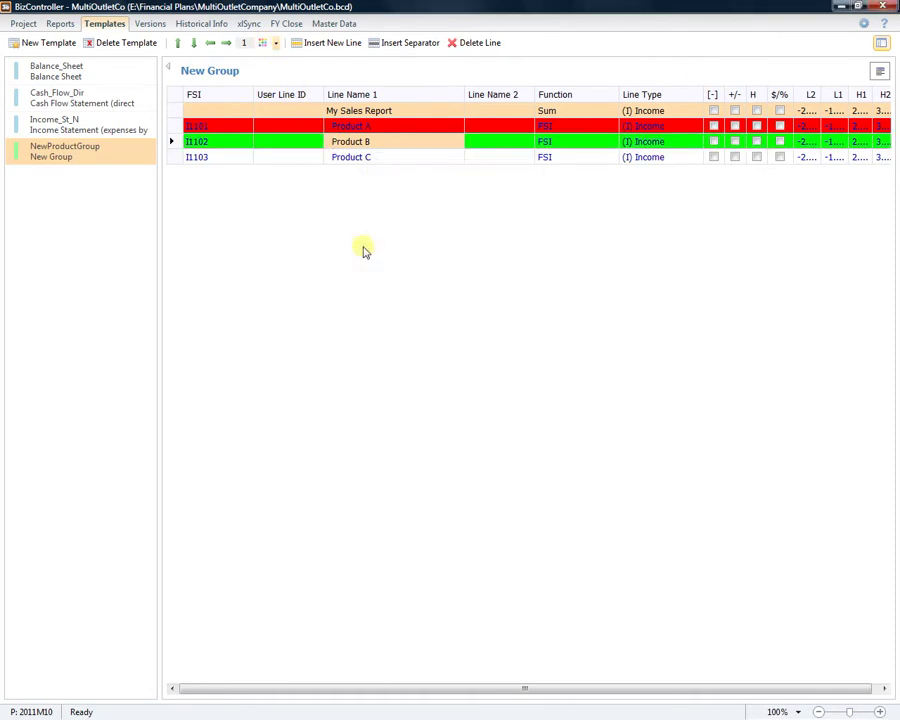
left_click(263, 43)
left_click(474, 203)
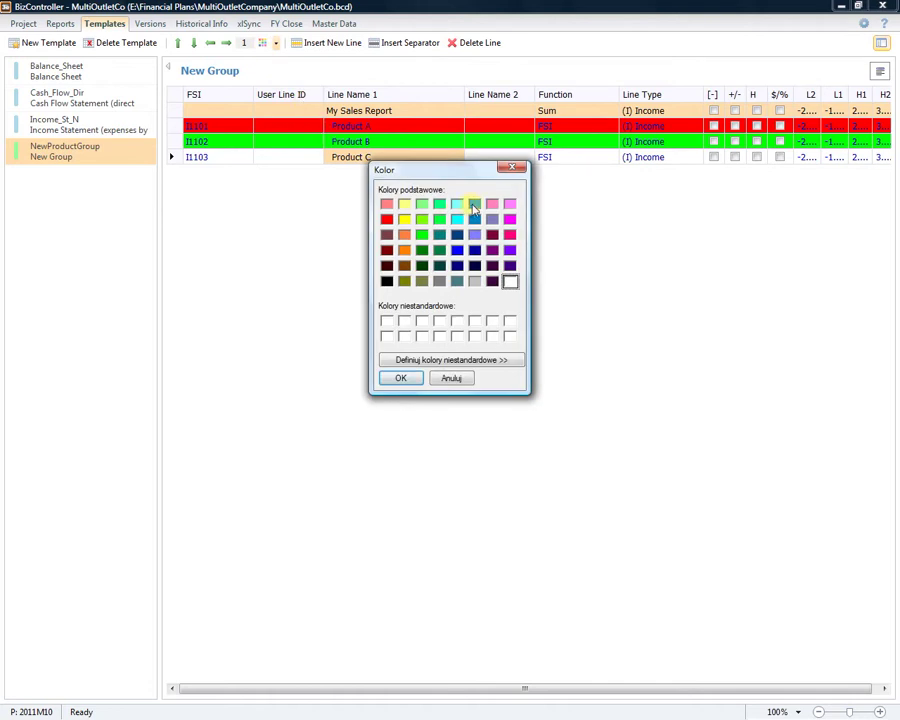
left_click(405, 379)
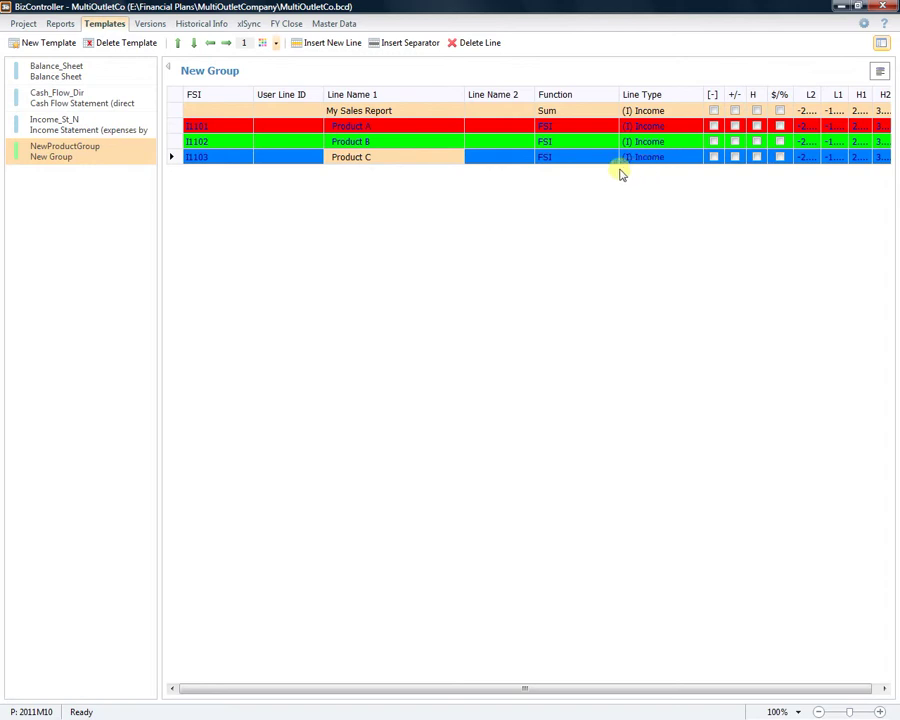
Create a new report and name it MySales.
left_click(61, 24)
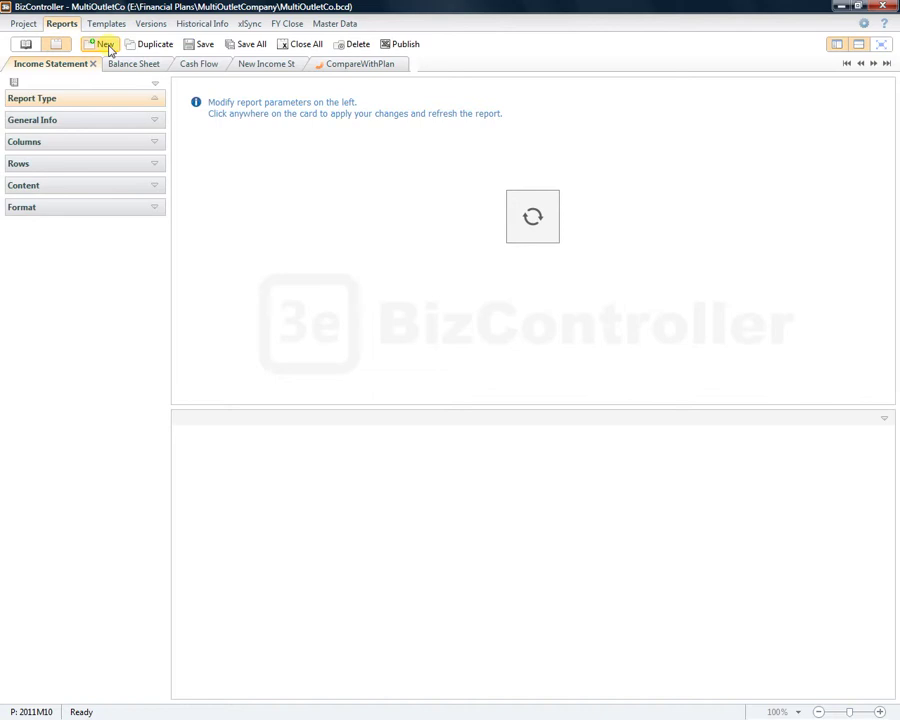
left_click(105, 45)
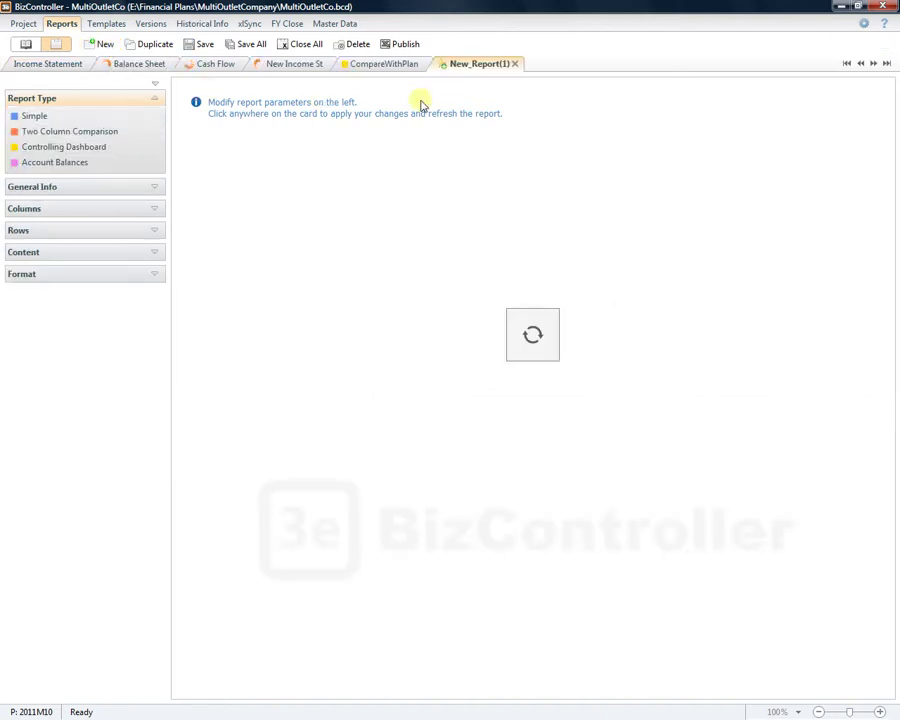
double_click(469, 67)
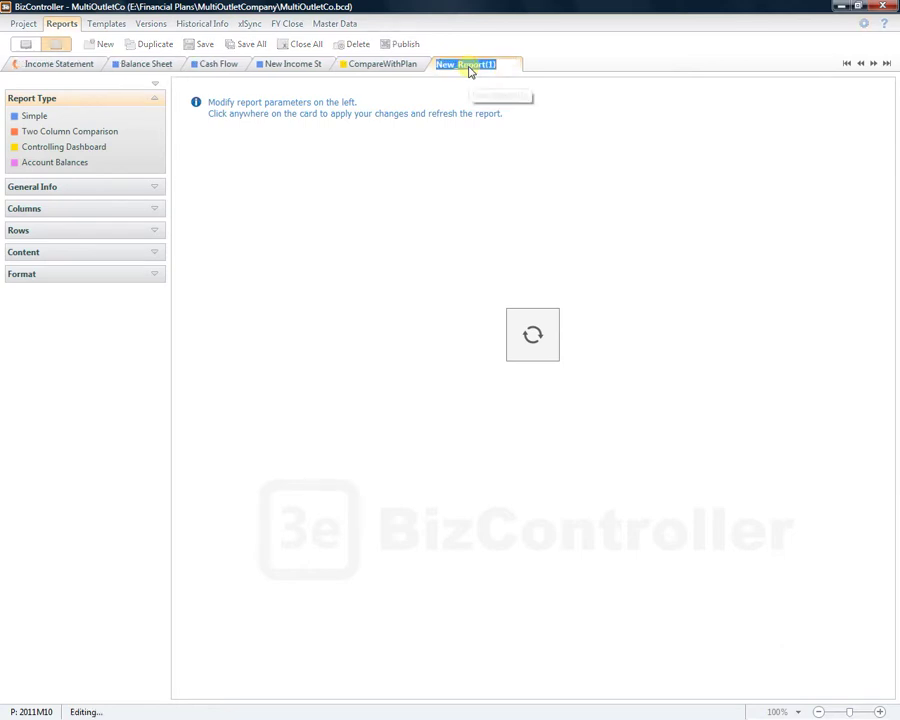
type("MySales")
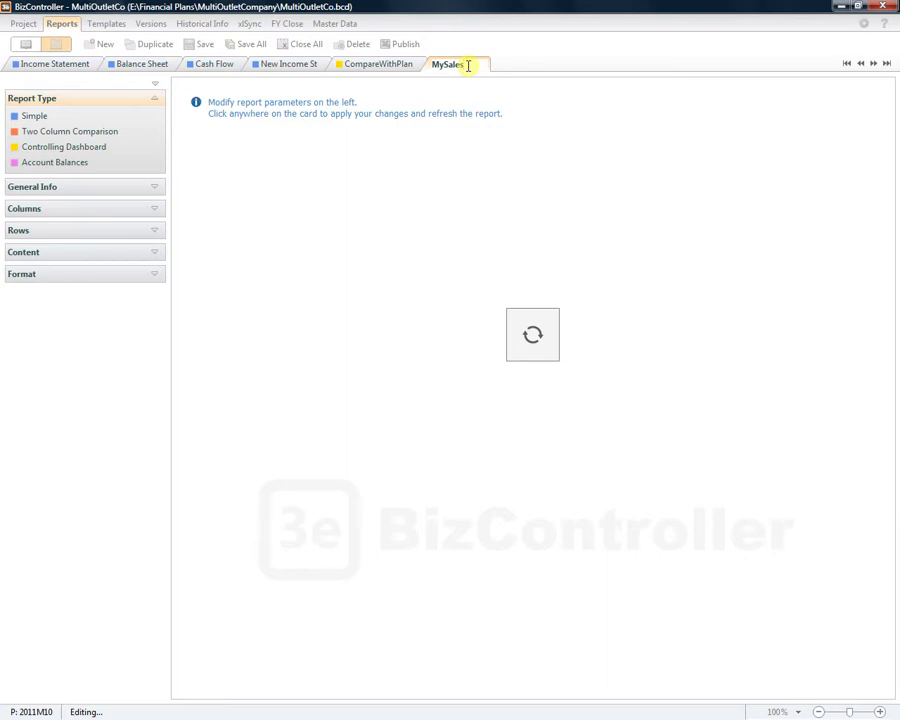
key("Return")
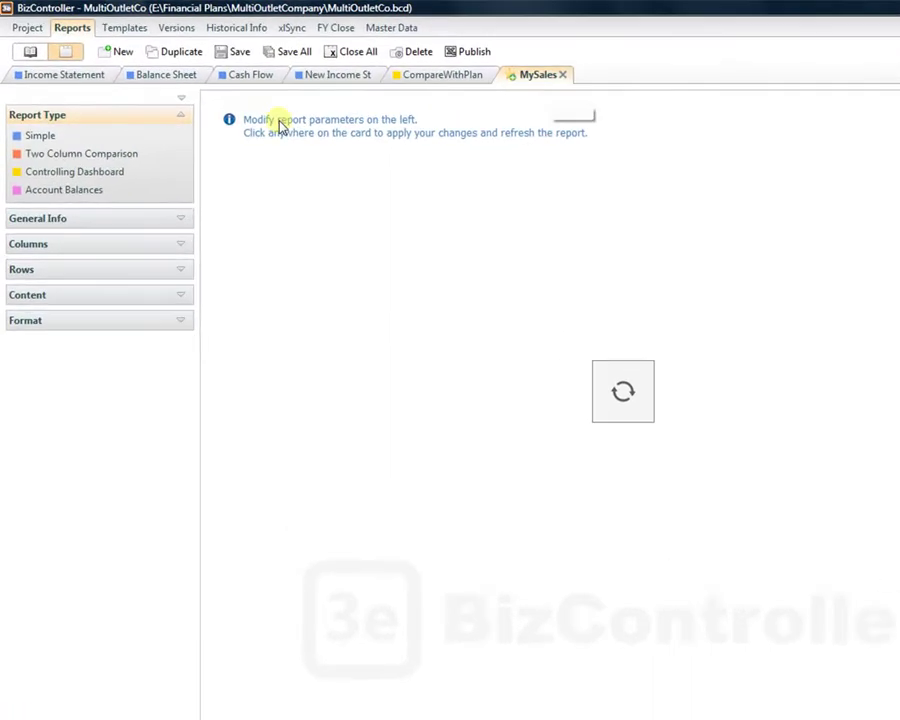
Configure MySales as a Simple report described as "My new sales report", with Periods Only columns and the NewProductGroup template.
left_click(113, 117)
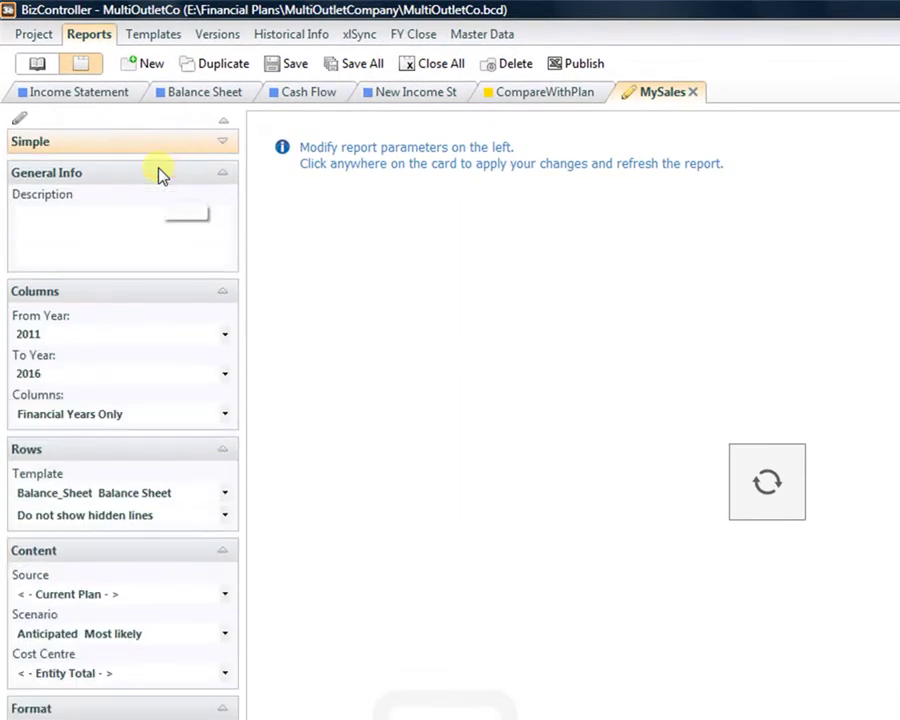
left_click(128, 219)
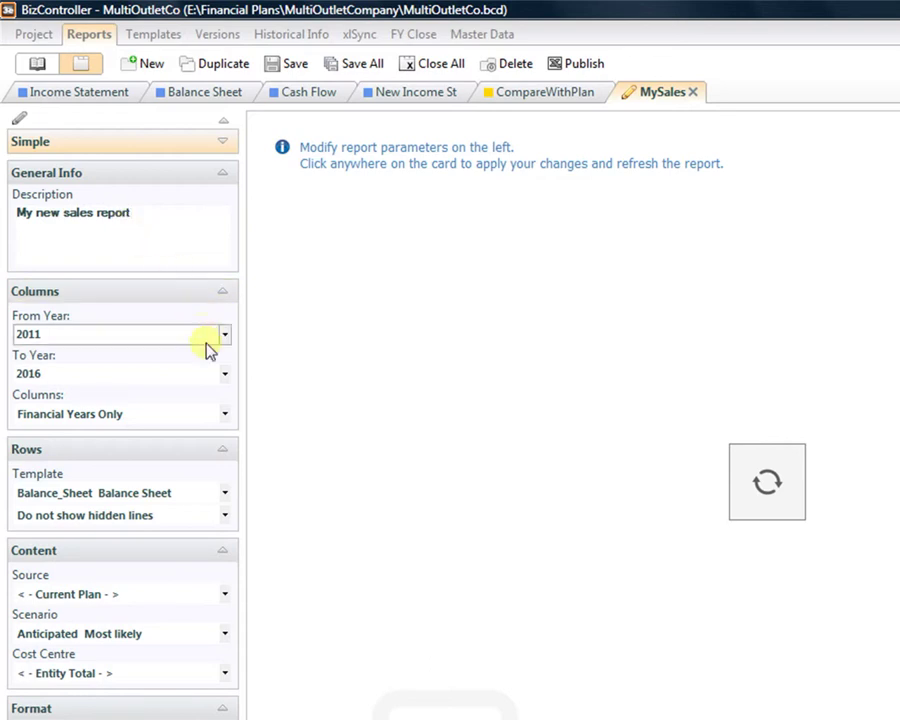
left_click(225, 414)
left_click(185, 447)
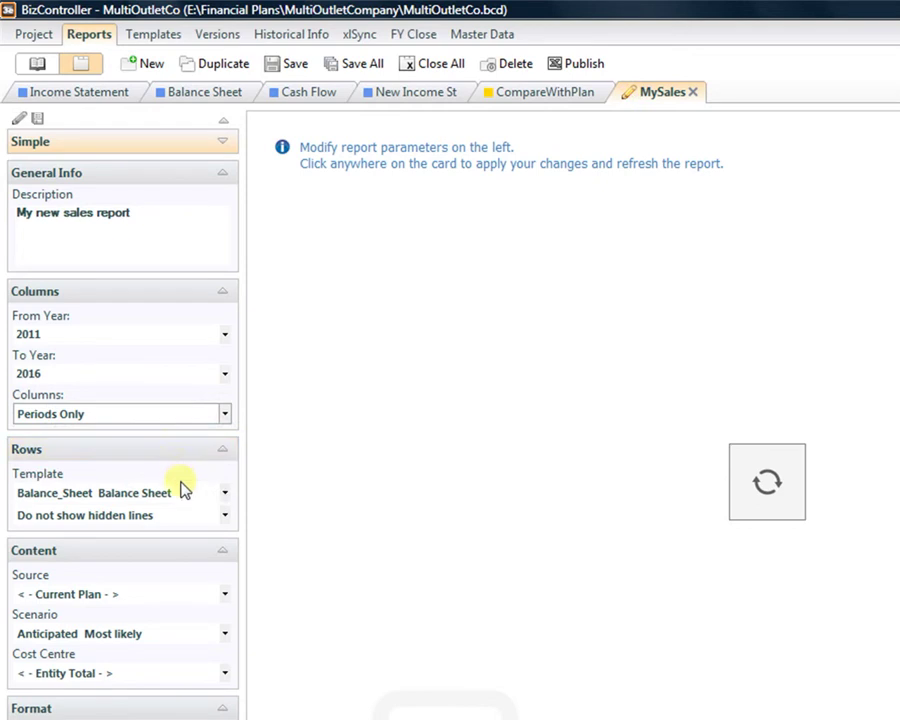
left_click(181, 491)
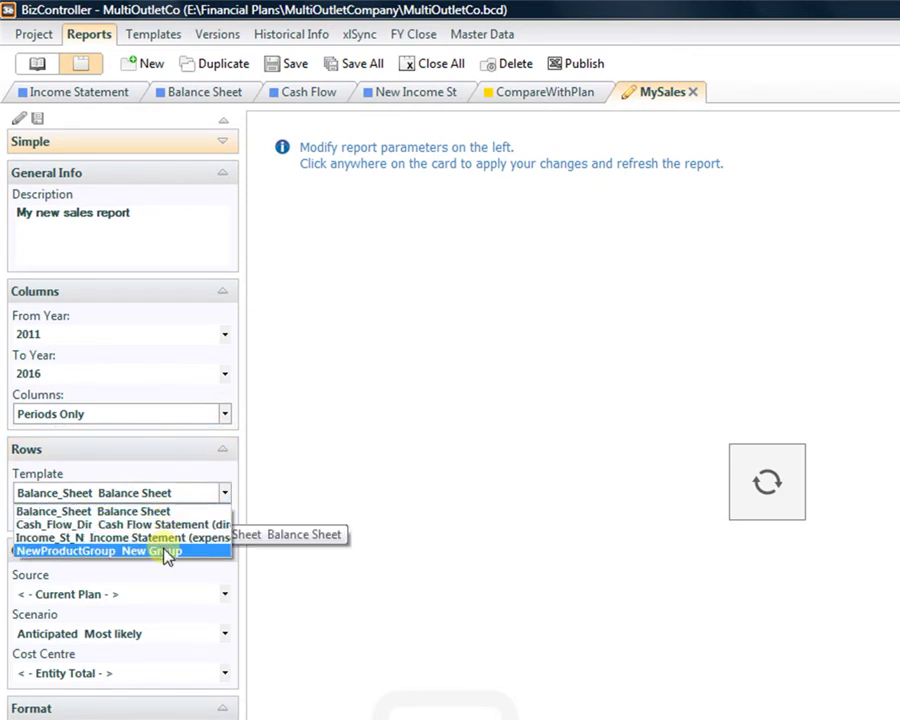
left_click(166, 552)
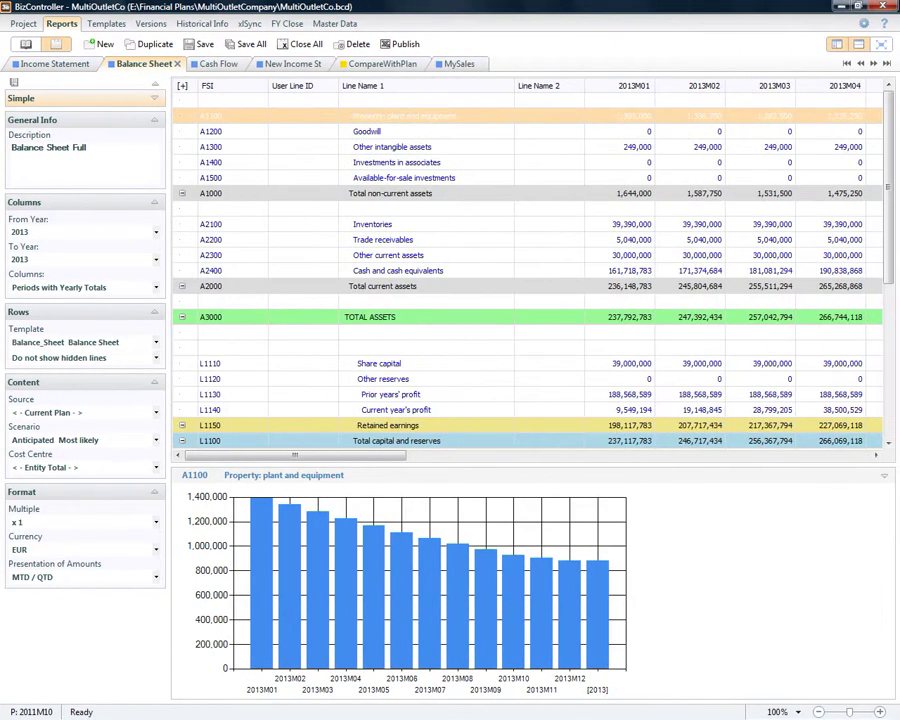
Examine the transactions behind the Property: plant and equipment line of the Balance Sheet report, including their monthly amounts, and close the list.
double_click(487, 122)
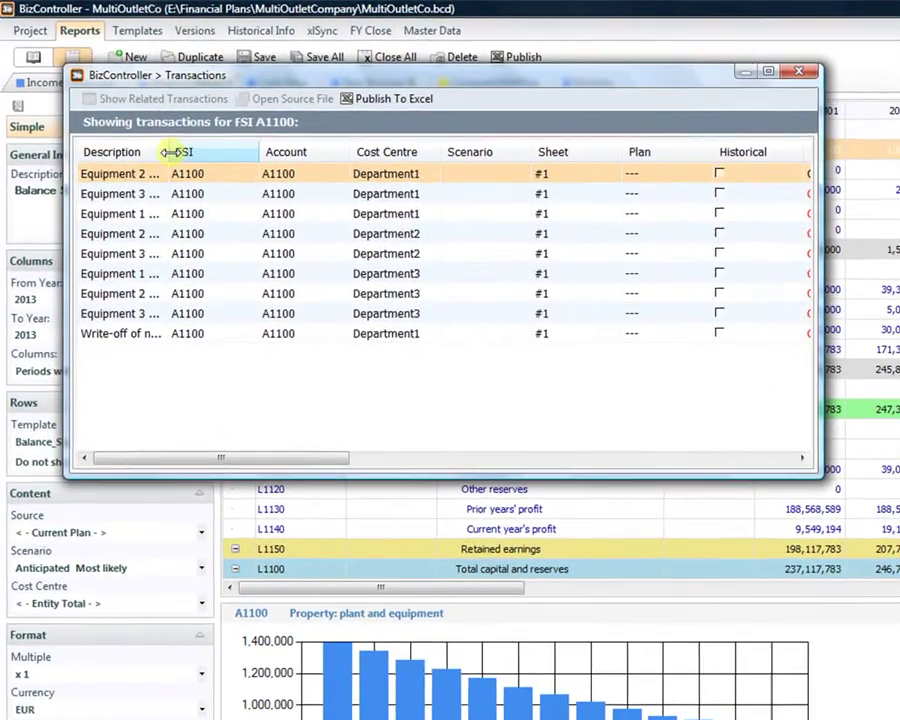
left_click_drag(175, 152, 278, 152)
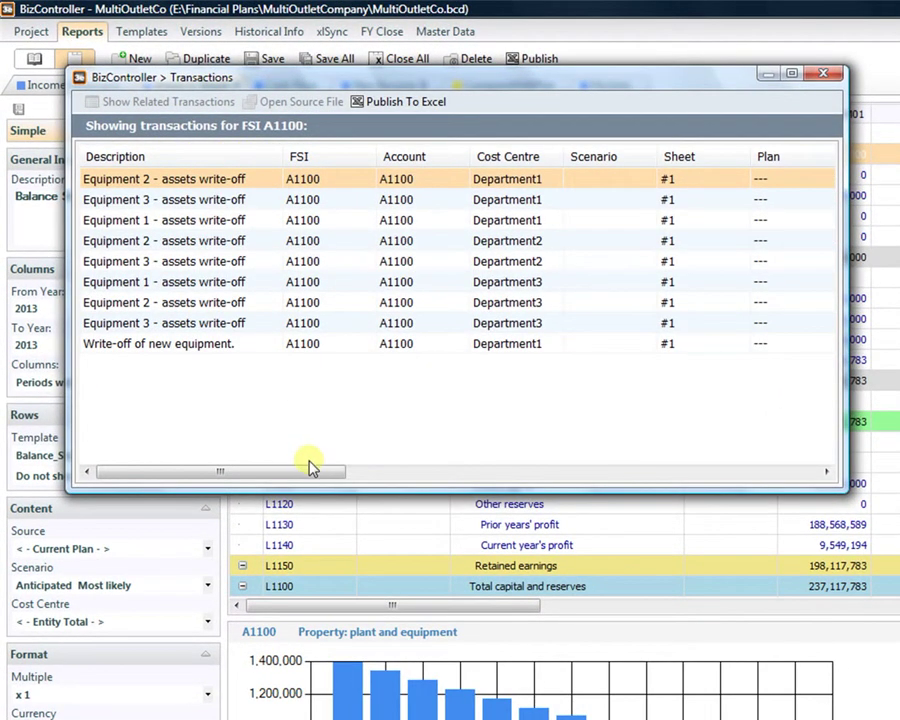
left_click_drag(308, 472, 780, 476)
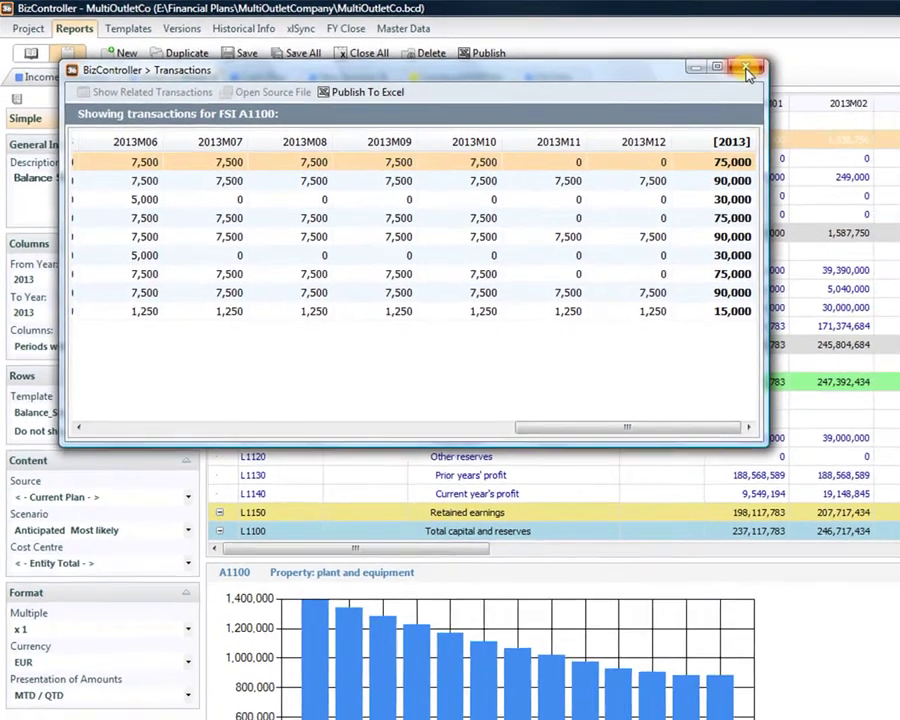
left_click(746, 69)
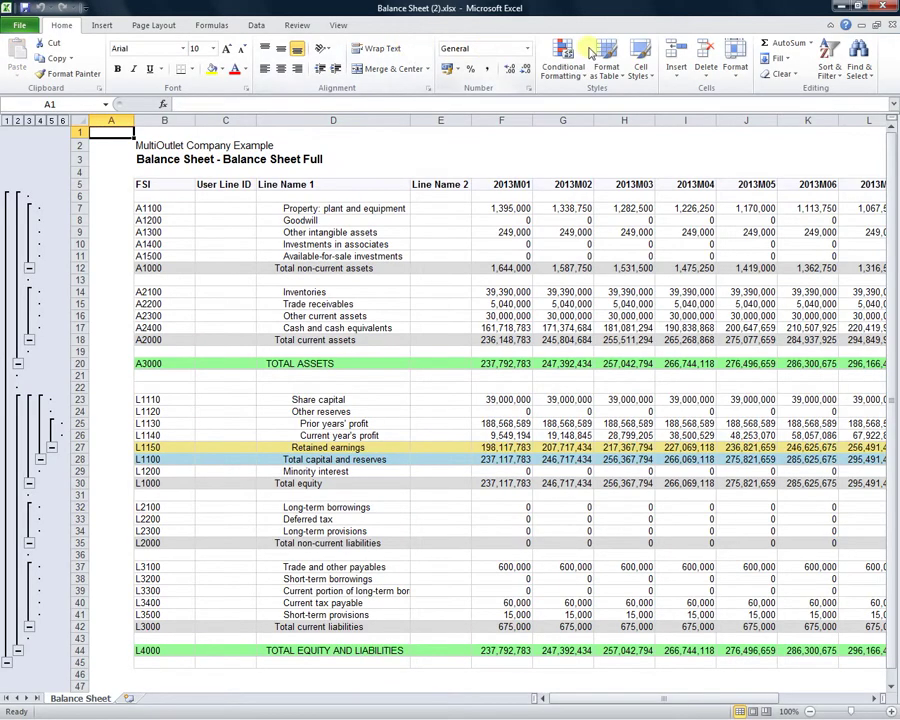
Publish the MySales report to Excel, and close the MySales and Balance Sheet workbooks.
left_click(841, 7)
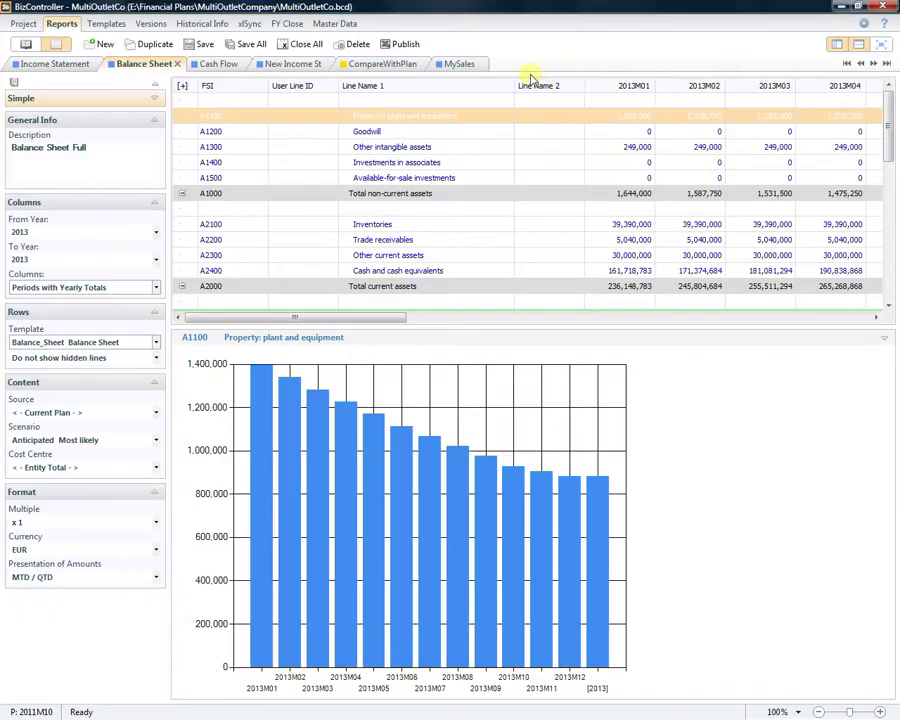
left_click(456, 64)
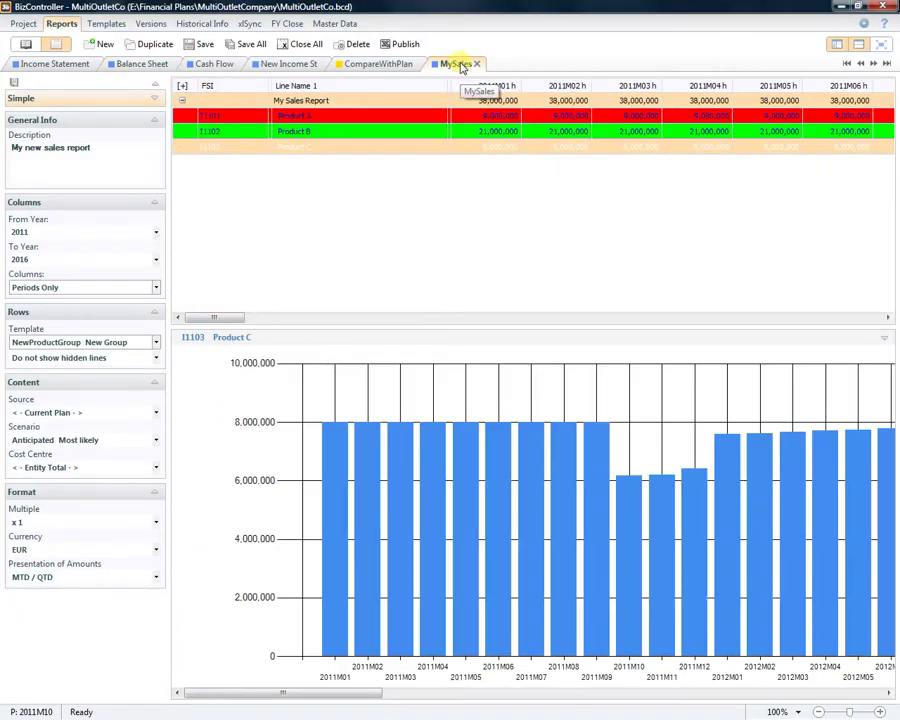
left_click(405, 45)
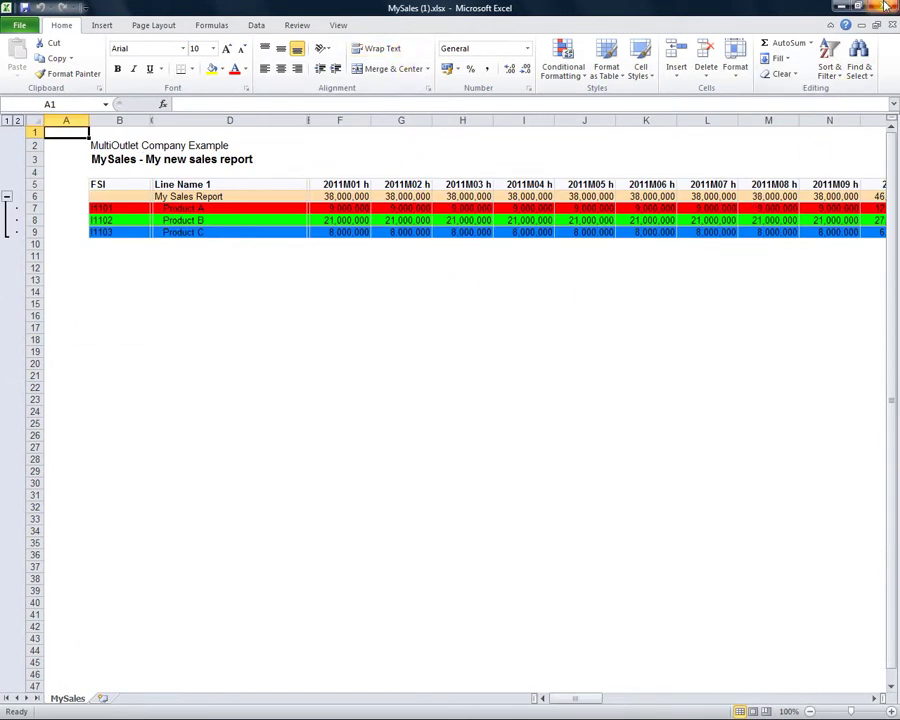
left_click(885, 7)
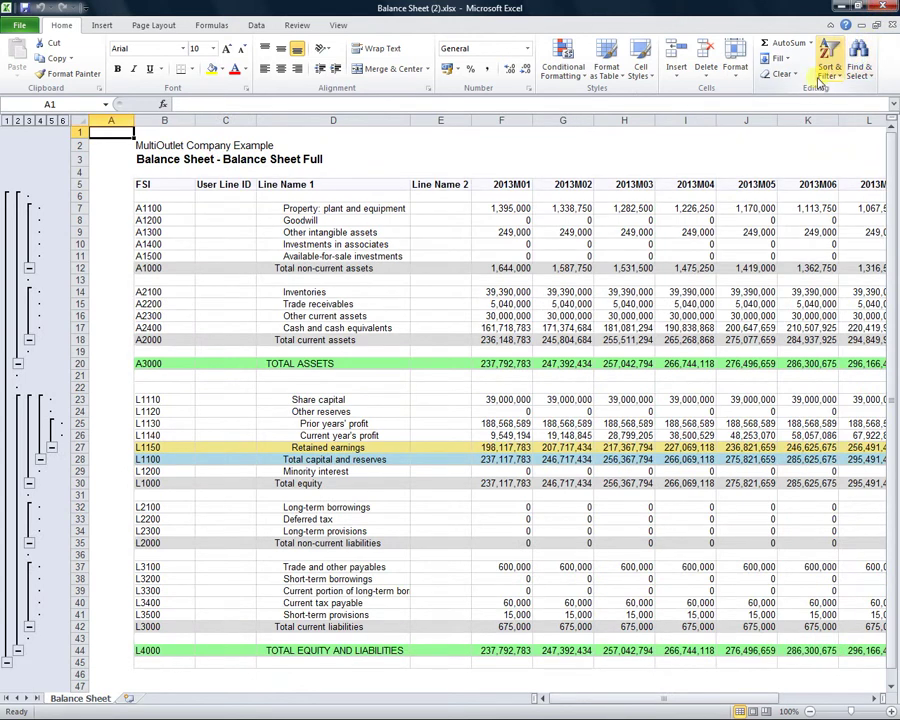
left_click(885, 7)
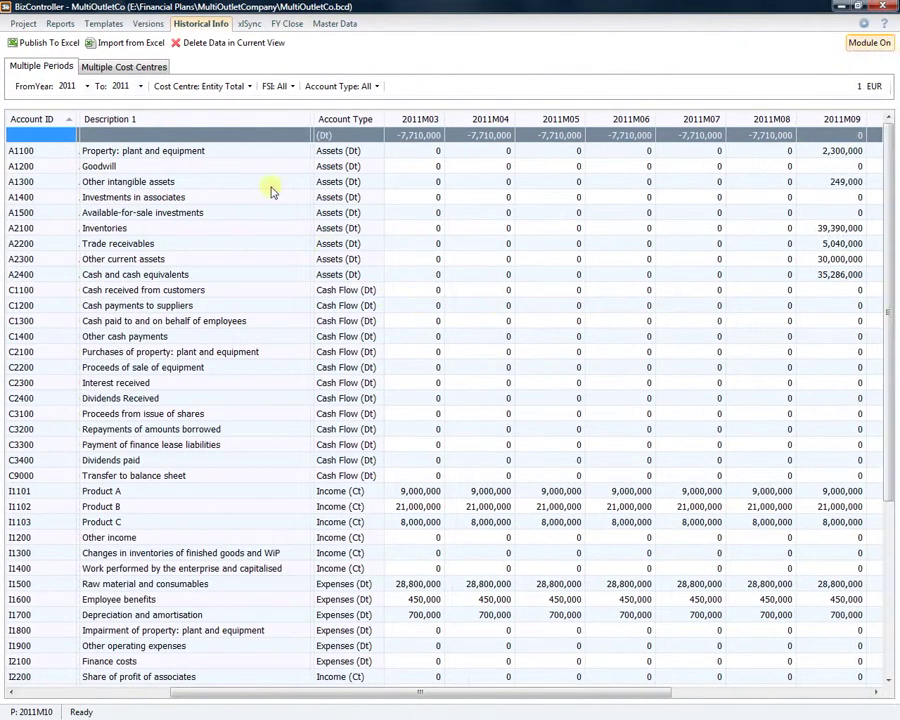
Start a historical data import from Excel and load the historical financial workbook from the ActualsToImport folder.
left_click(128, 43)
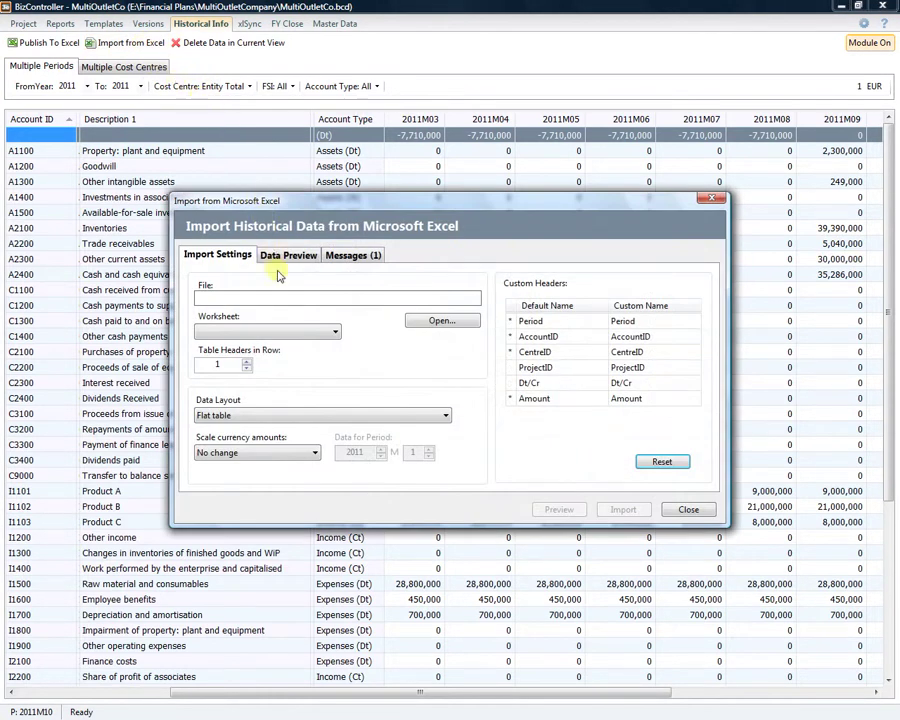
left_click(416, 321)
double_click(390, 308)
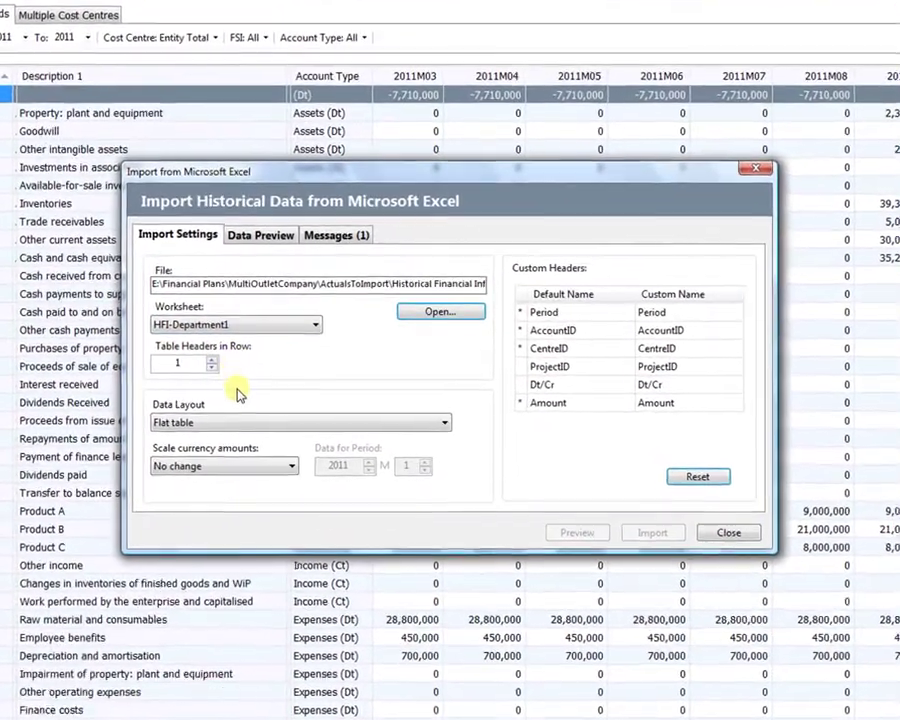
Set the import layout to each period's values in a separate column, with table headers in row 4 and currency scaling at No change.
left_click(262, 418)
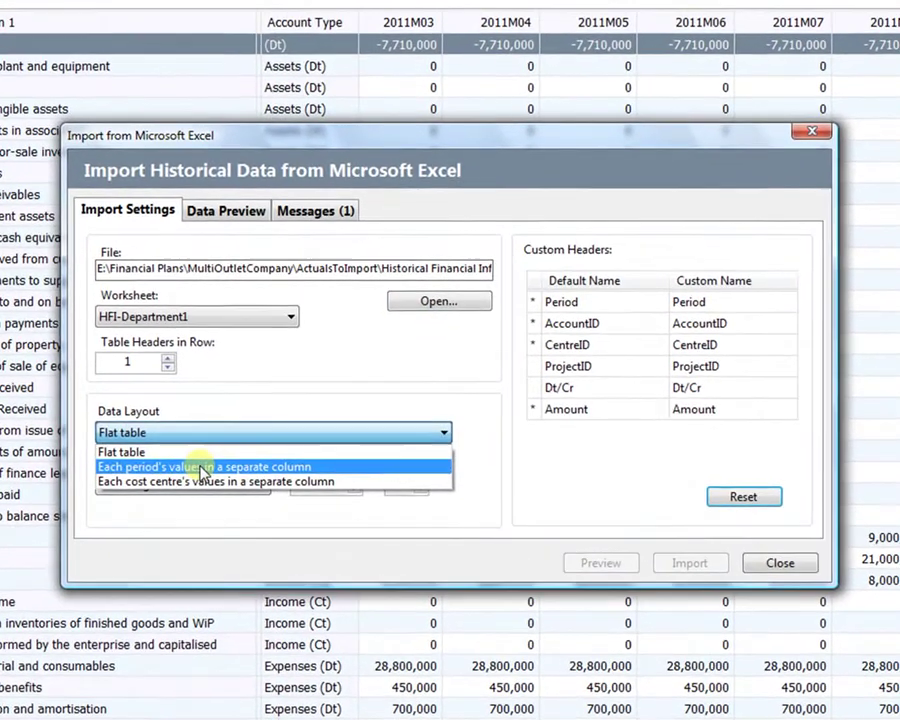
left_click(214, 462)
left_click(190, 492)
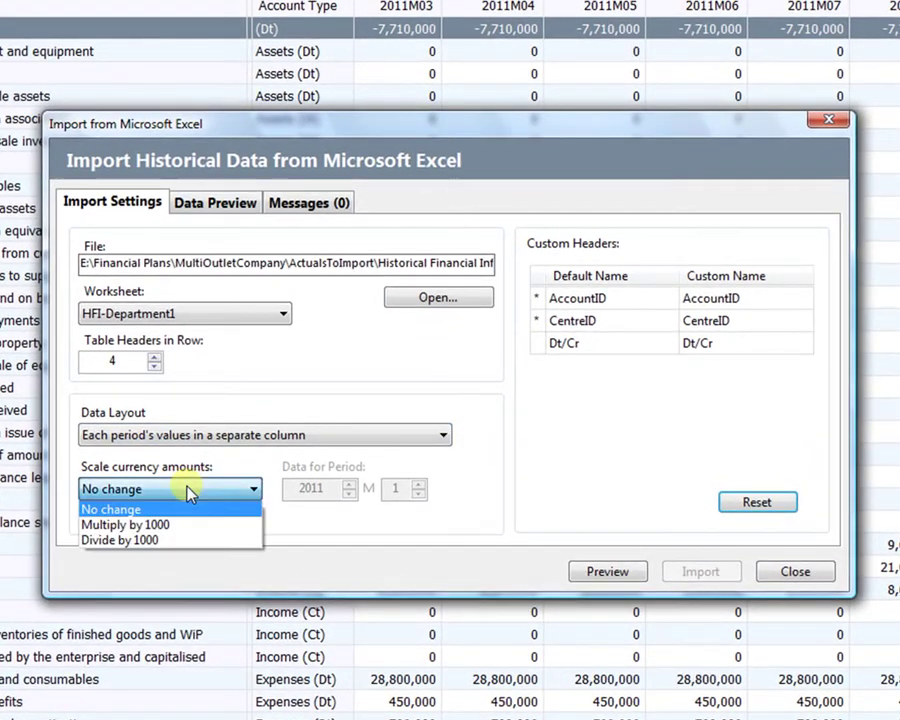
left_click(190, 492)
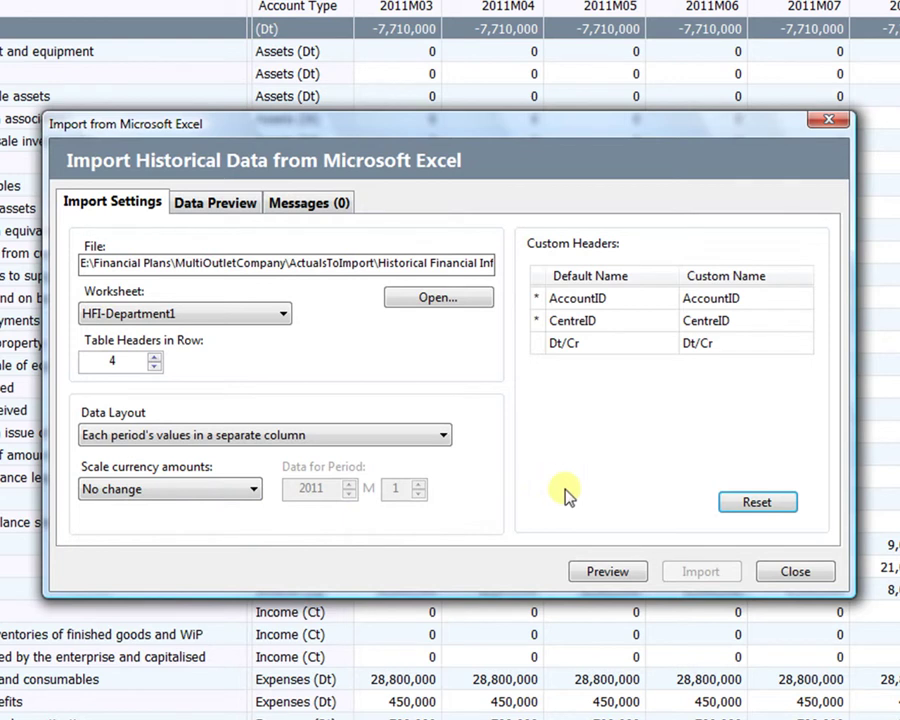
Preview the data for import through the 2011M09 column and review the import messages.
left_click(594, 575)
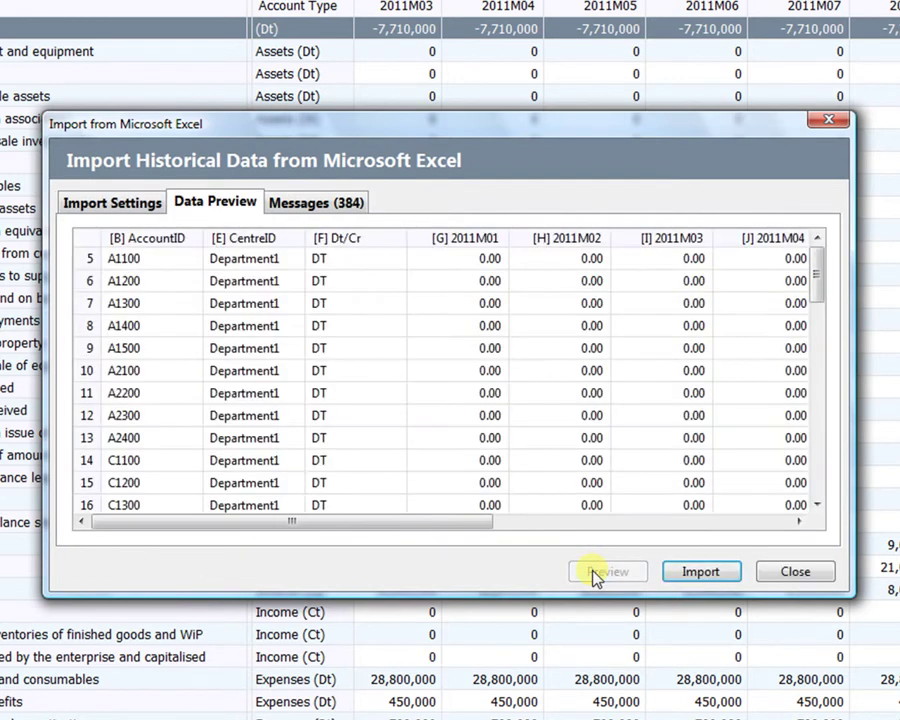
left_click_drag(468, 520, 790, 520)
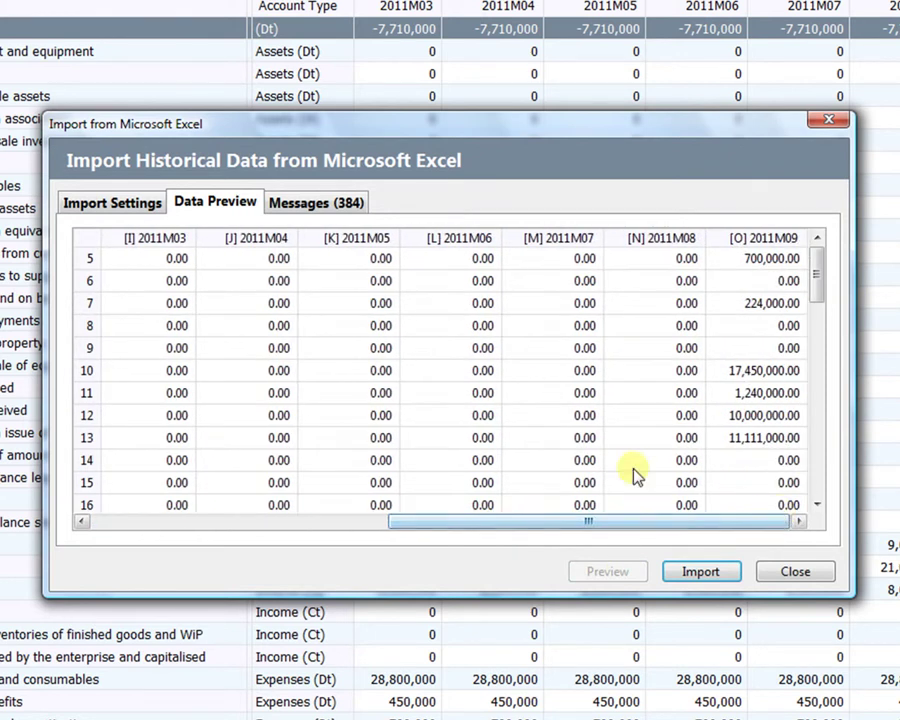
left_click(344, 203)
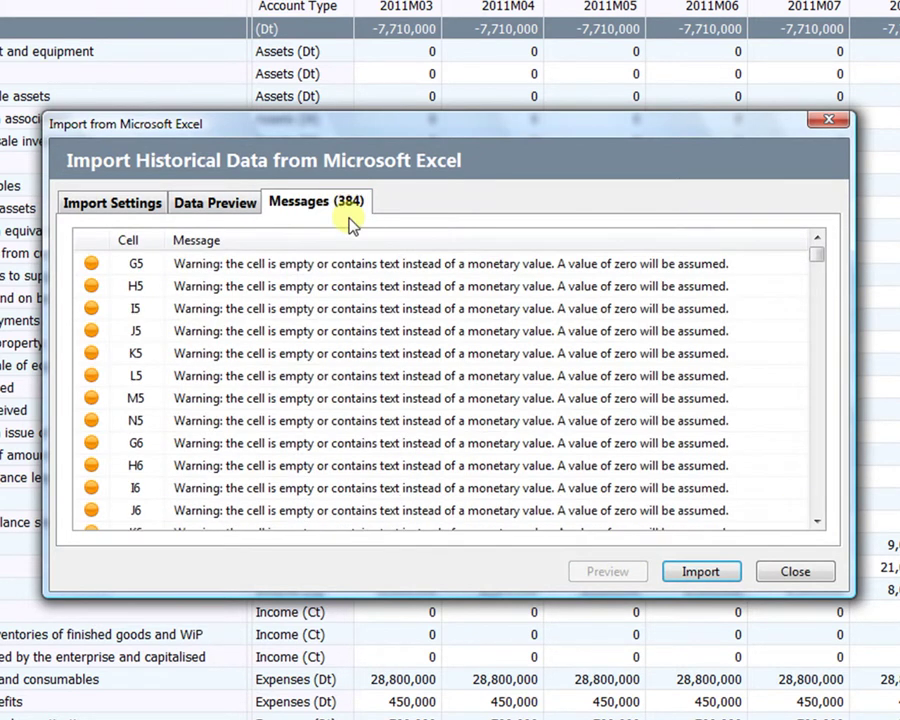
Review the remaining validation messages and import the historical data.
left_click_drag(818, 256, 816, 510)
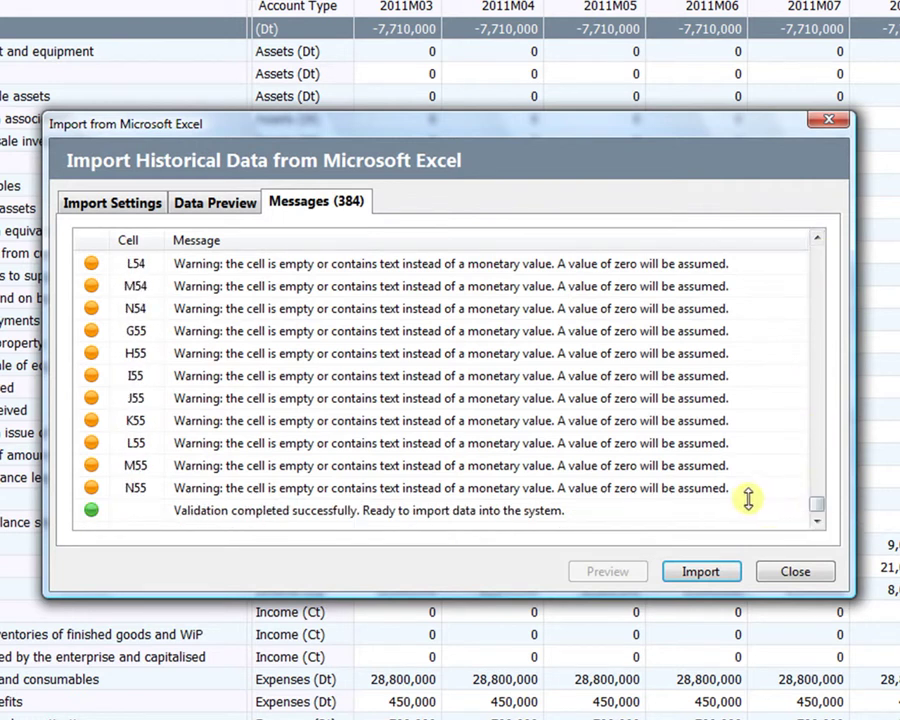
left_click(720, 570)
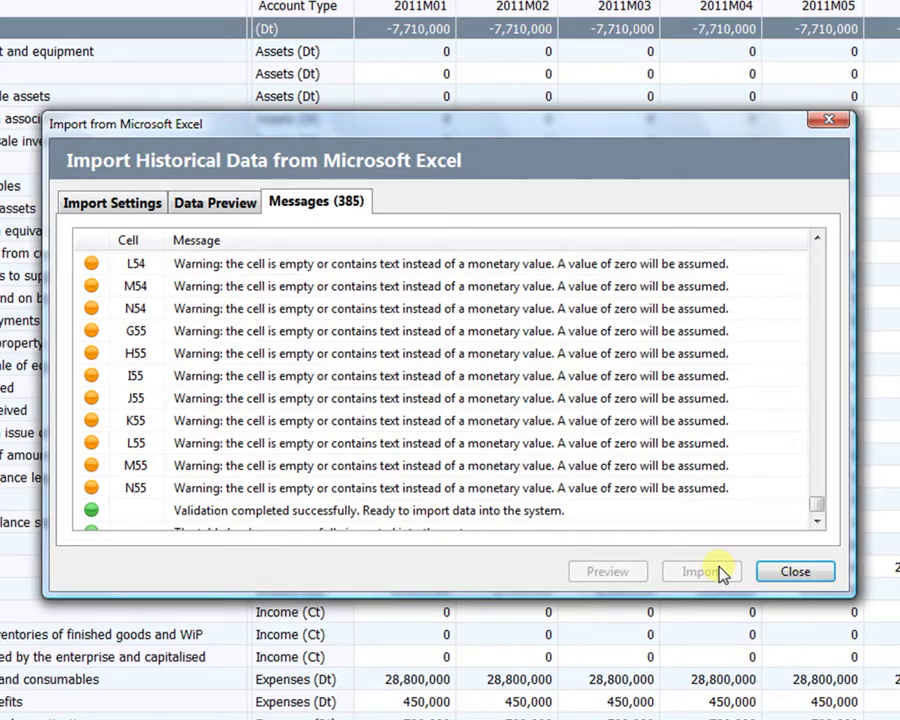
left_click(817, 522)
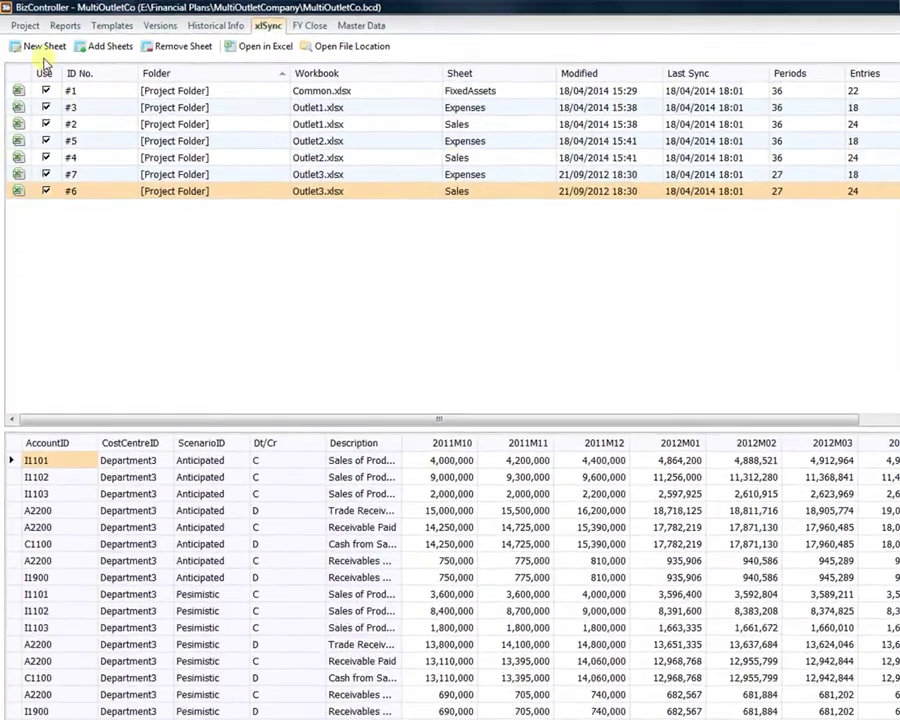
Start a new assumption sheet and add the accounts I1700 Depreciation and amortisation and A1100 Property: plant and equipment.
left_click(44, 48)
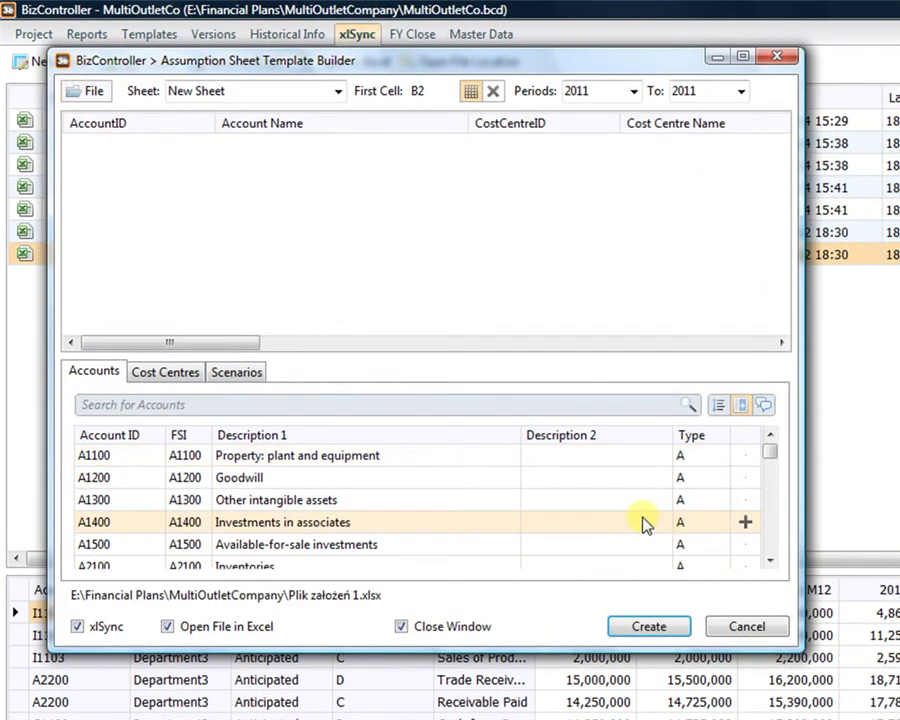
left_click(260, 400)
type("d")
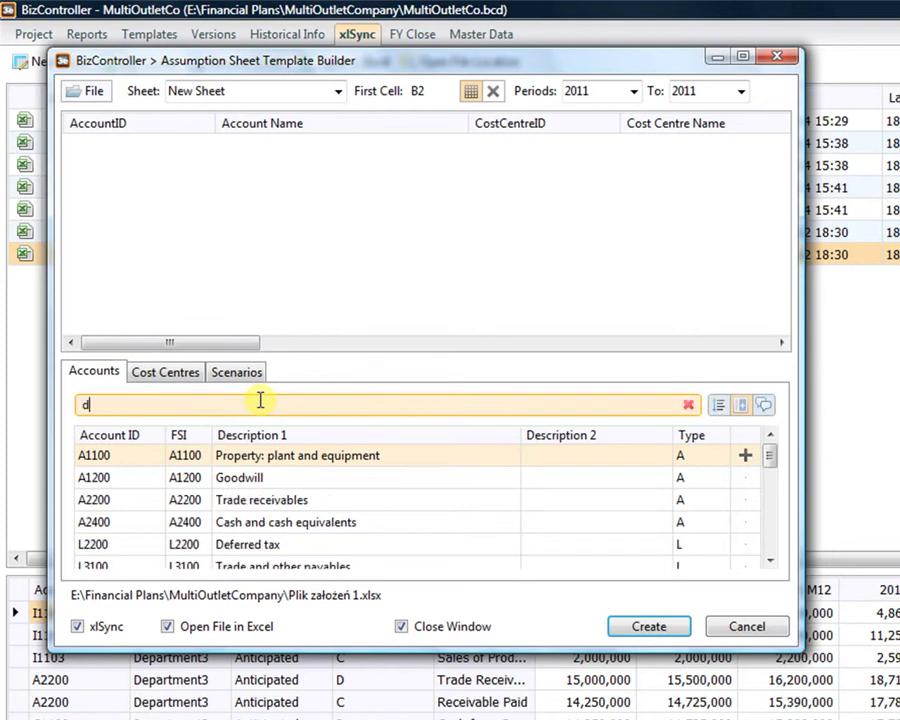
type("epr")
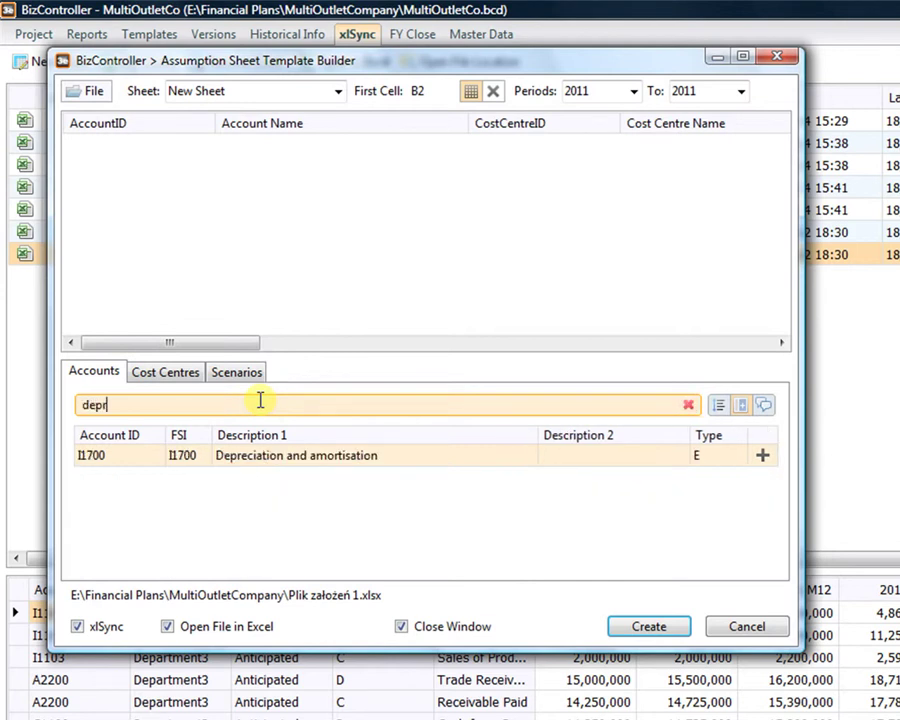
left_click(762, 457)
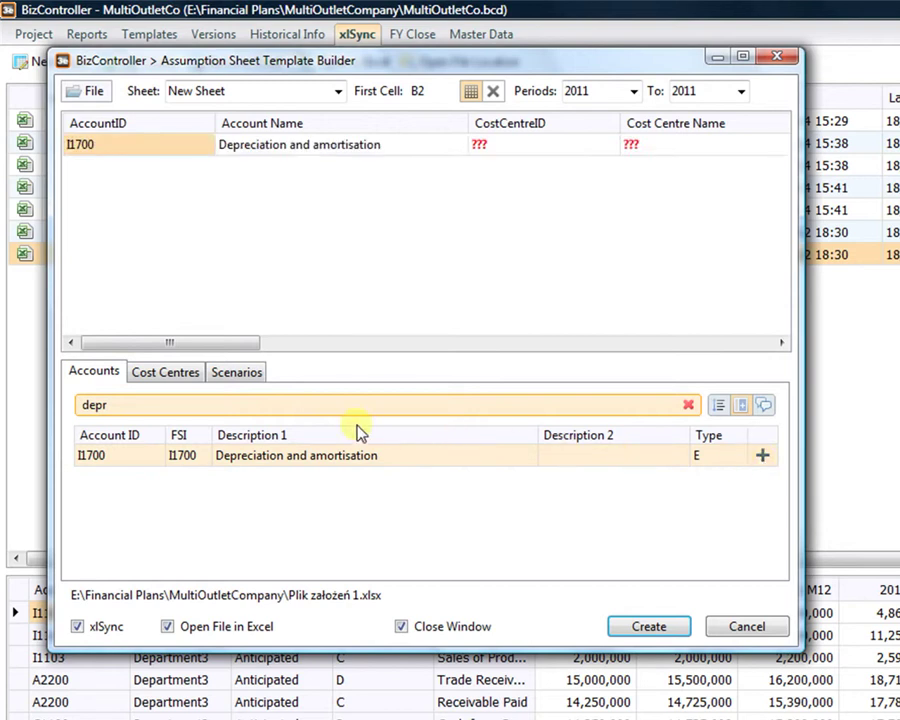
left_click(688, 404)
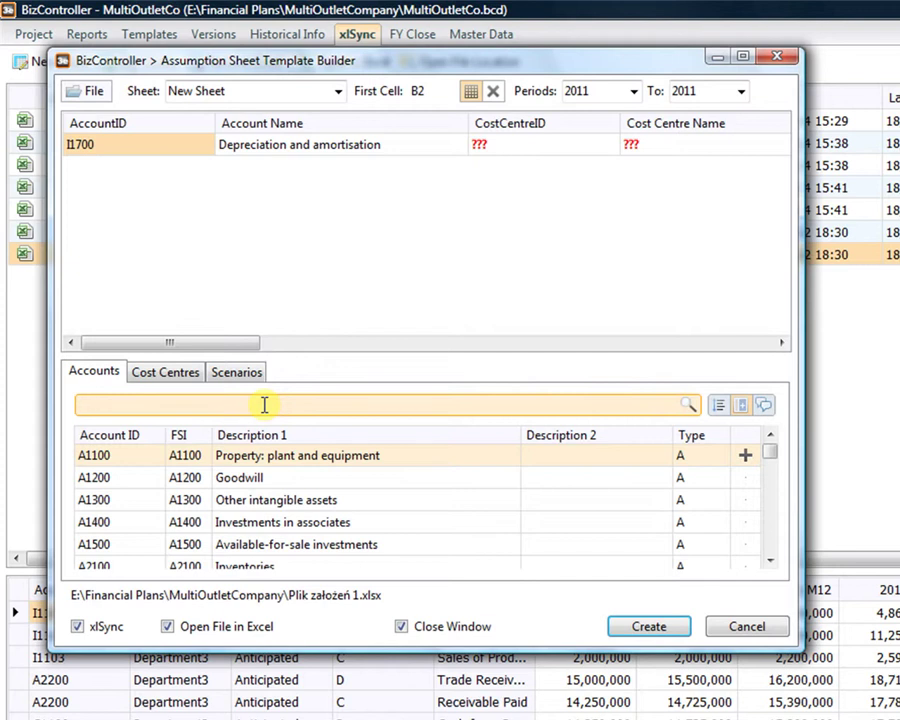
type("pr")
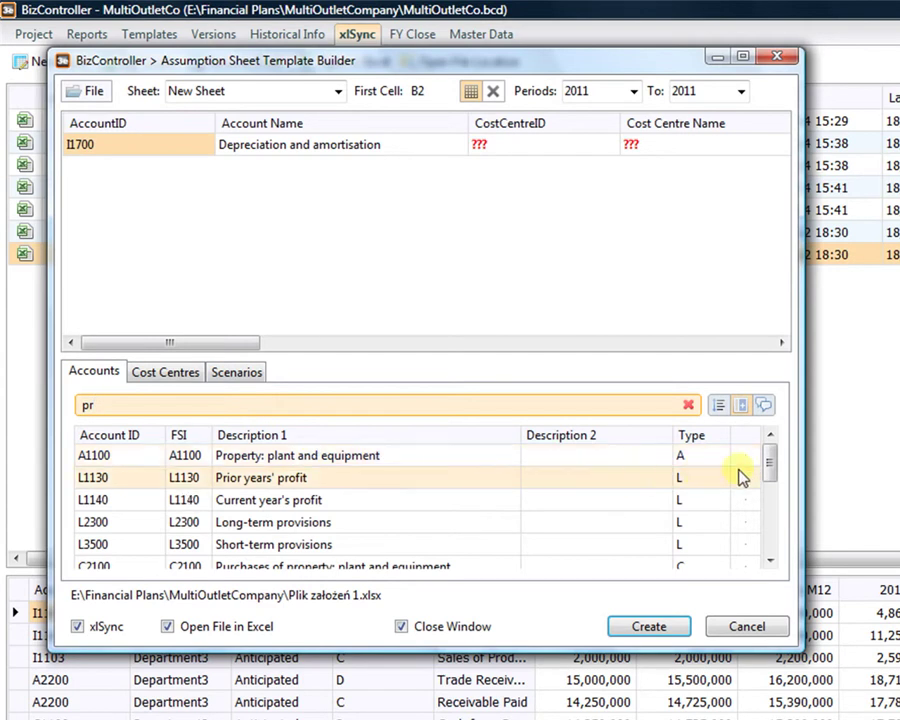
left_click(744, 456)
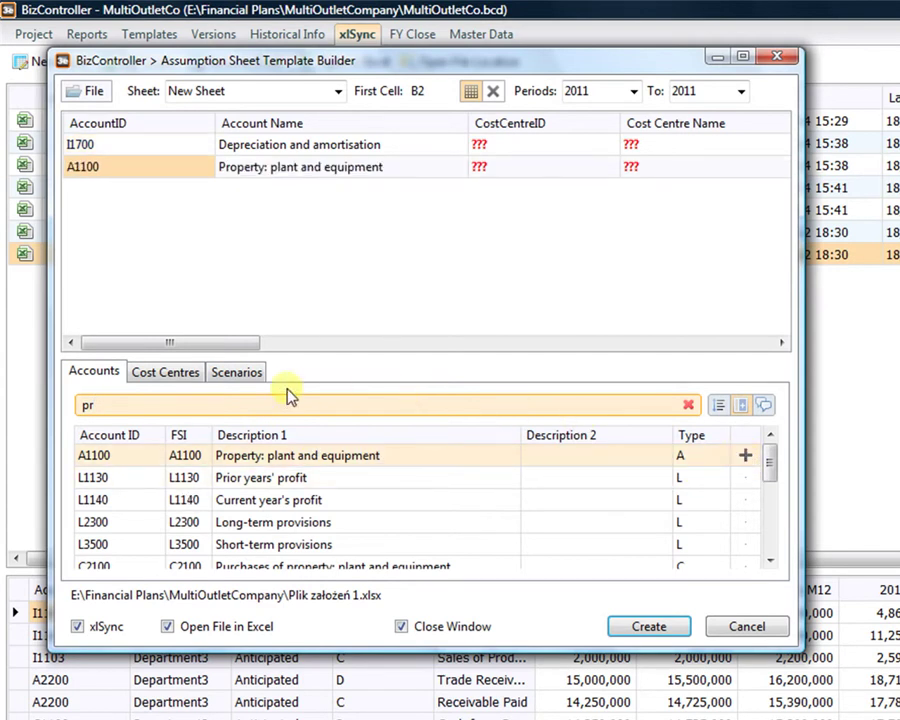
Leave the cost centre name column out of the template and add all cost centres to both accounts.
left_click(172, 377)
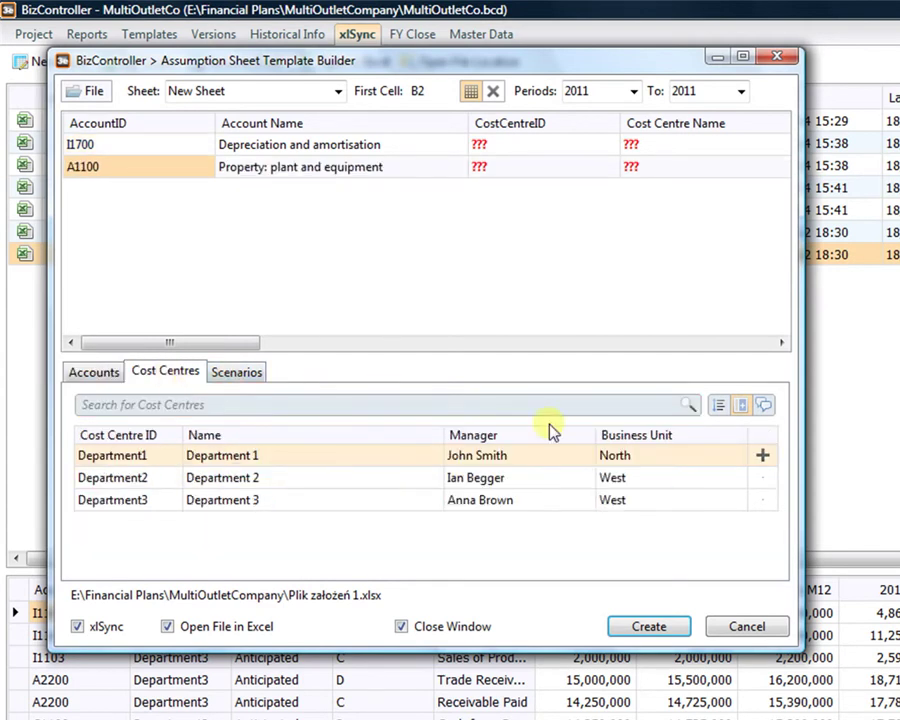
left_click(742, 404)
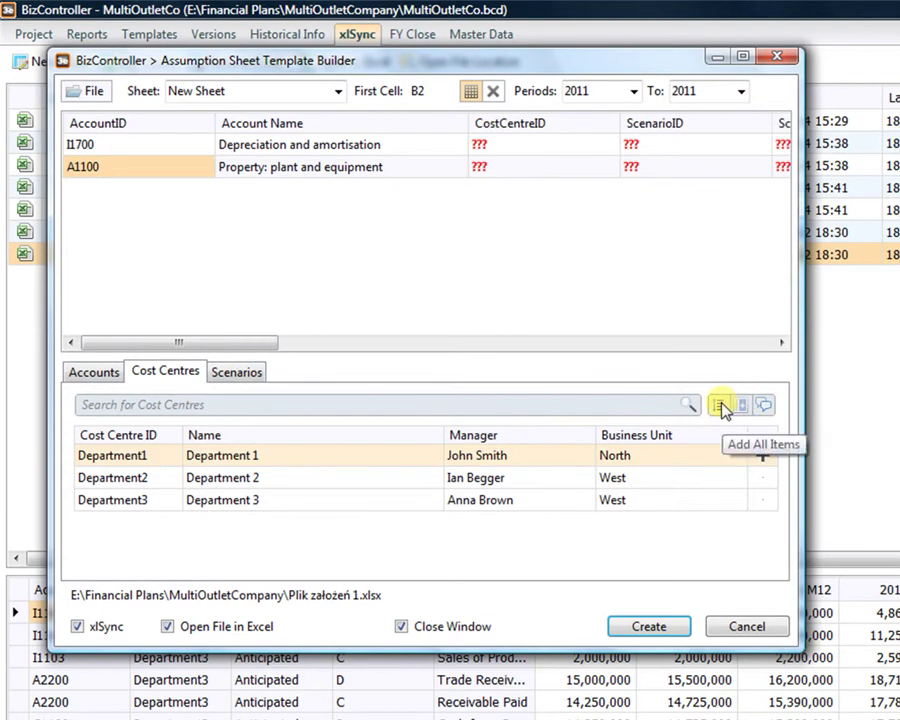
left_click(720, 405)
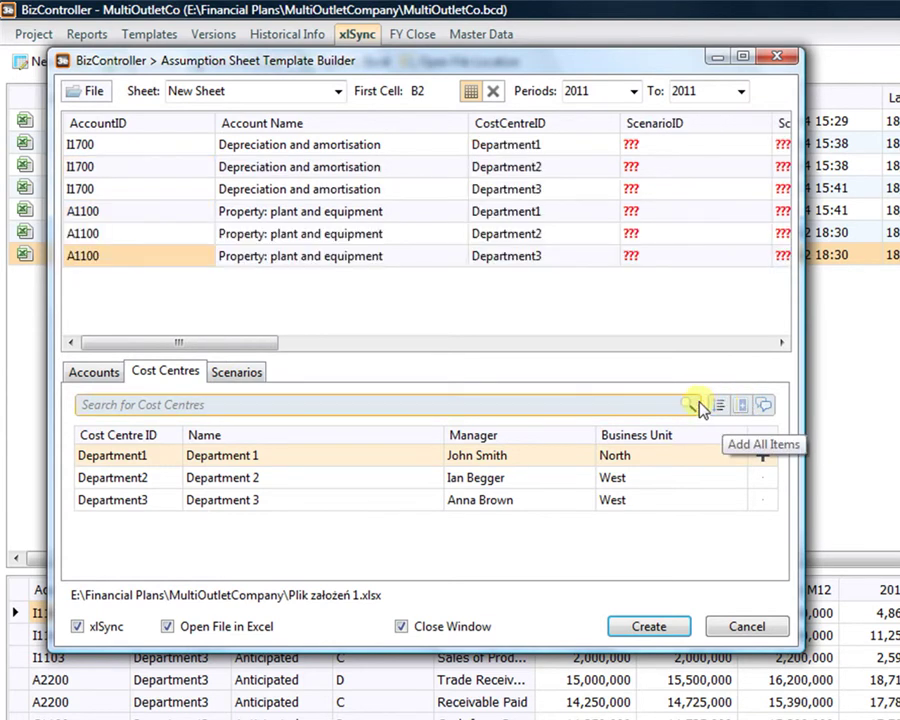
Leave the scenario description column out of the template and assign the Anticipated scenario to all rows.
left_click(243, 380)
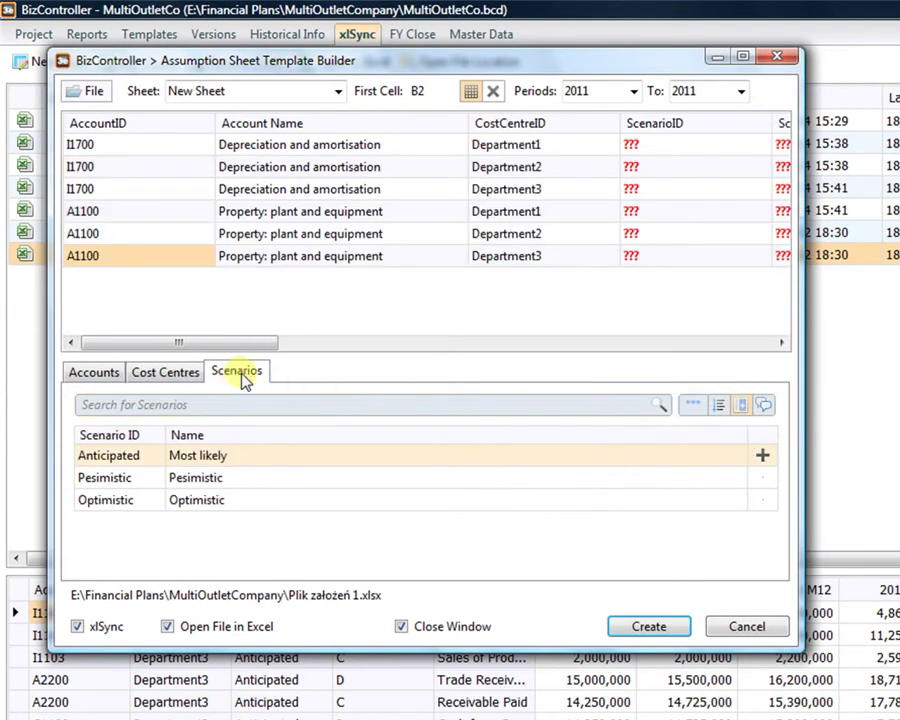
left_click(718, 405)
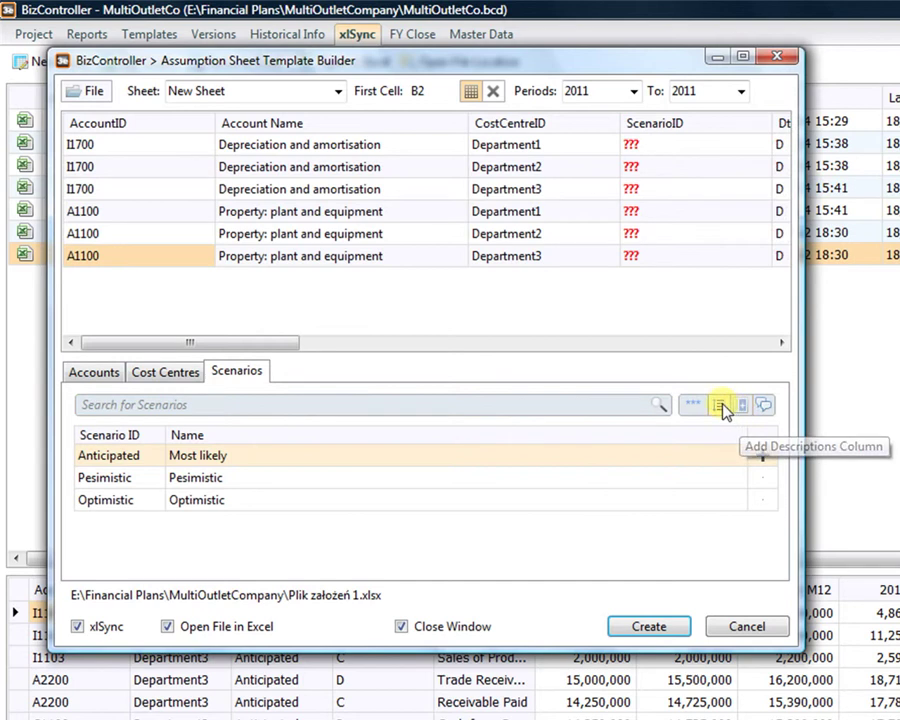
double_click(237, 458)
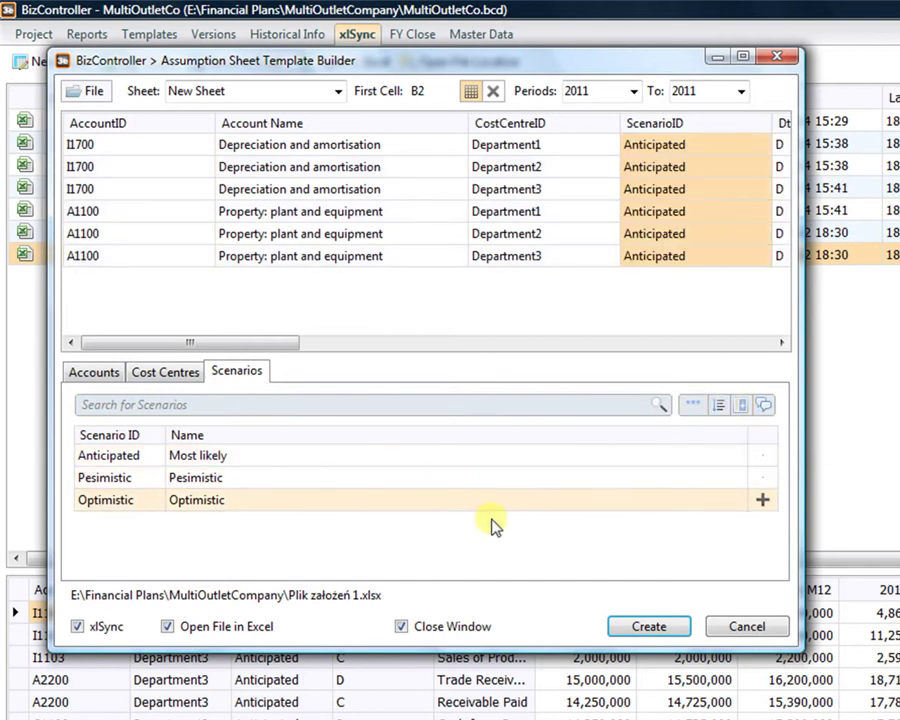
Create the assumption sheet, narrow its Description column in Excel, save and close the workbook, and select it in the sheet list.
left_click(660, 627)
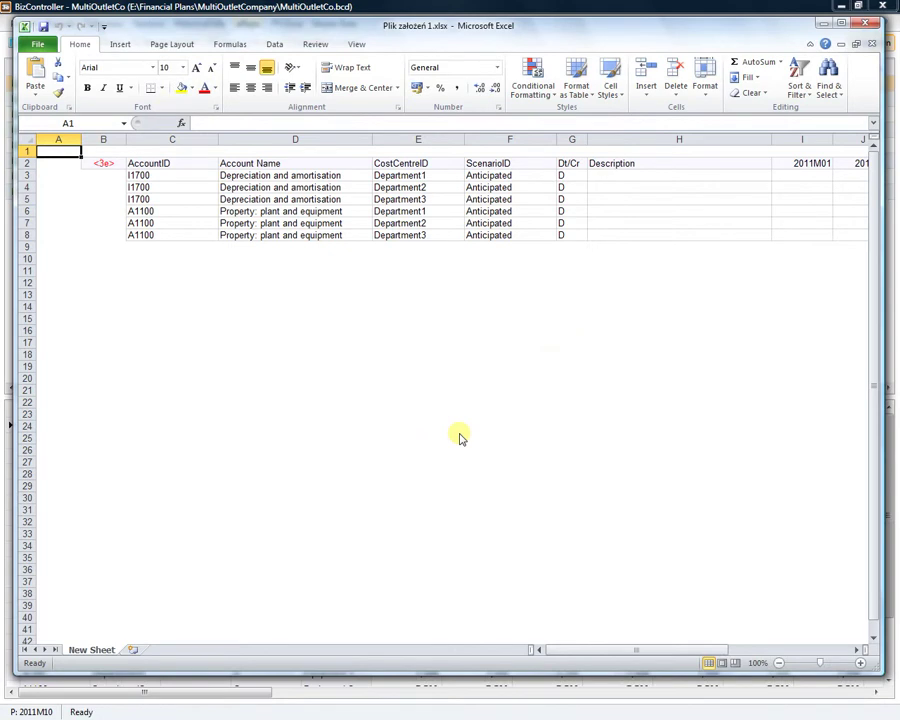
left_click_drag(771, 139, 665, 140)
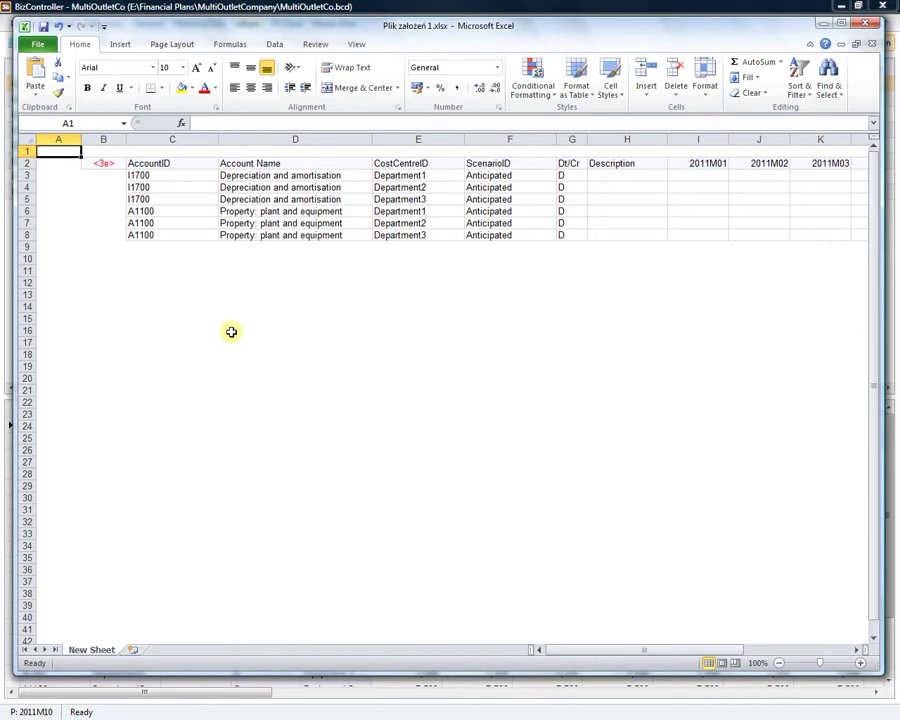
left_click(868, 24)
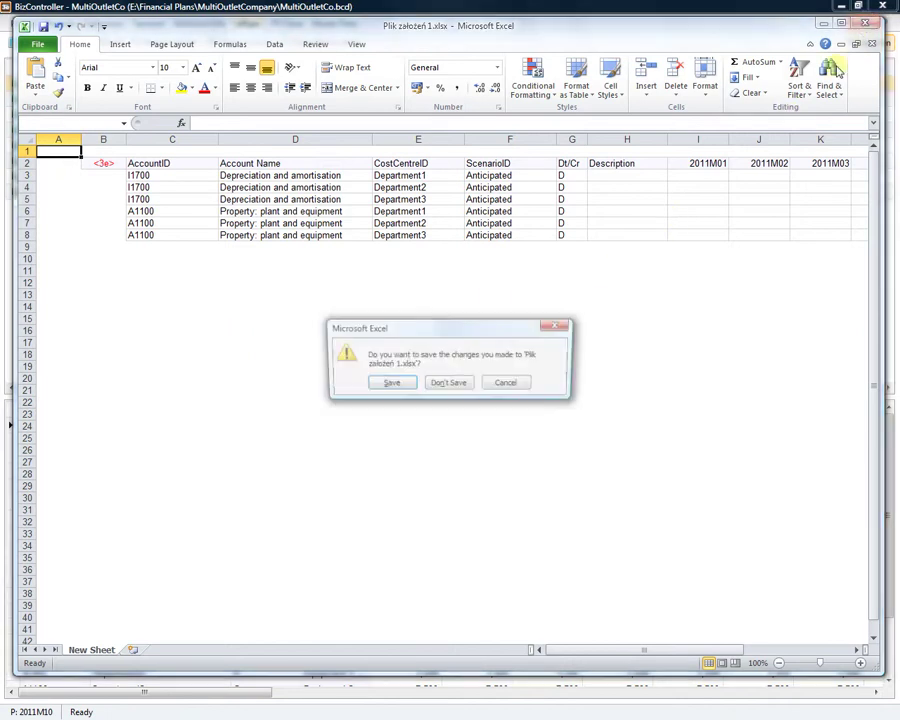
left_click(384, 388)
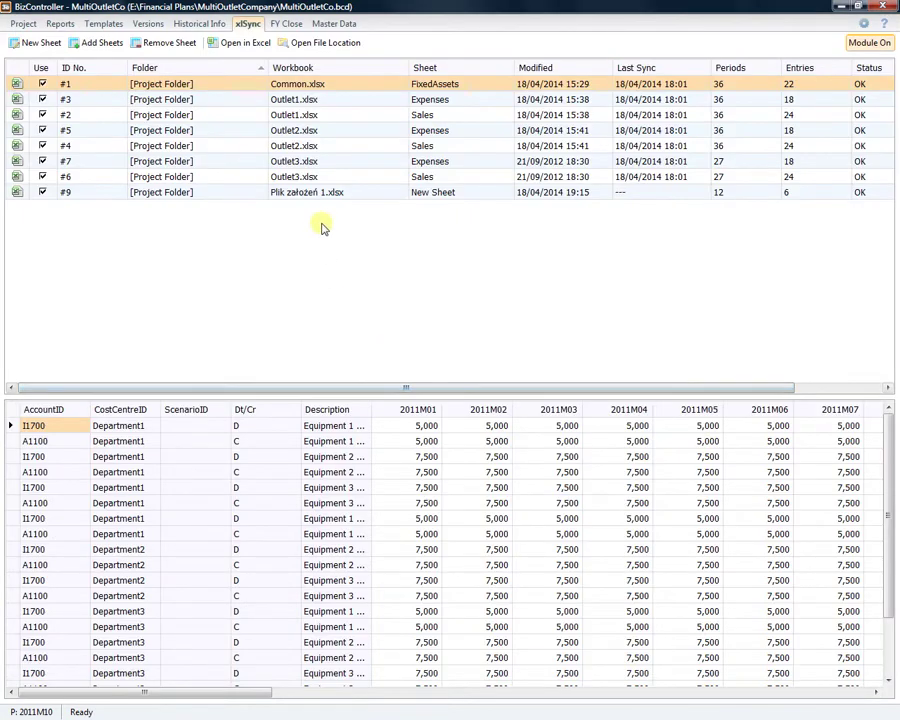
left_click(322, 196)
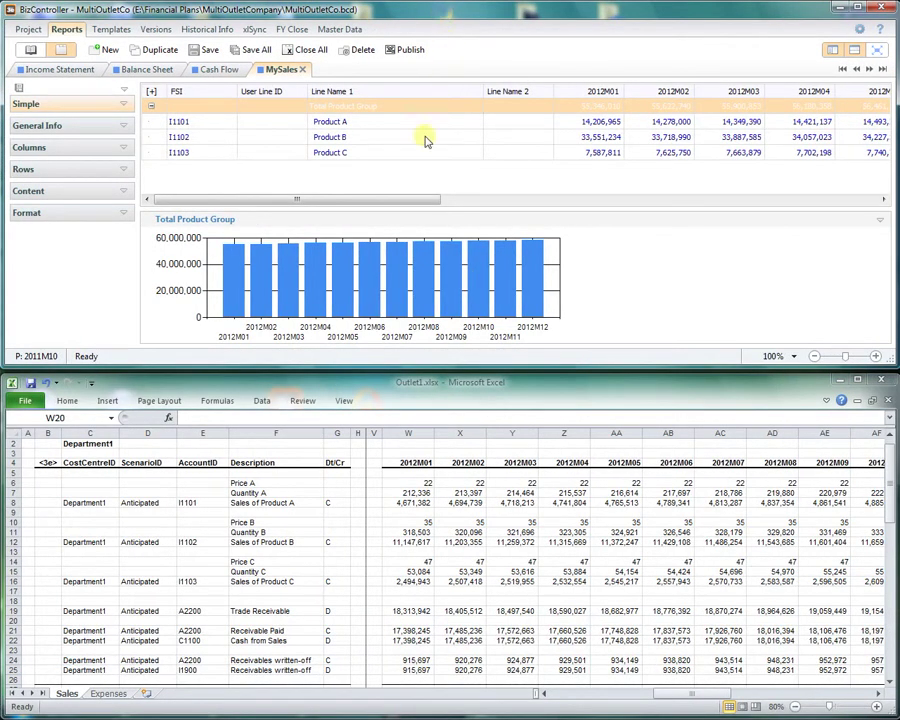
Set Price A for 2012M01 to 24 in the Outlet1 Sales sheet, save the workbook, and check the MySales report.
left_click(296, 381)
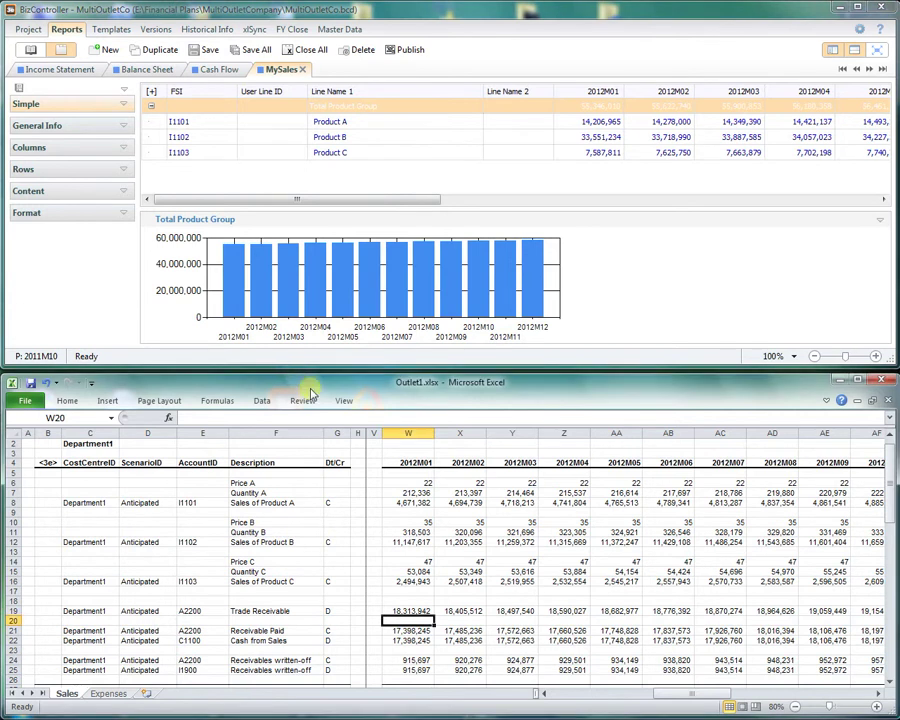
left_click(404, 482)
type("2")
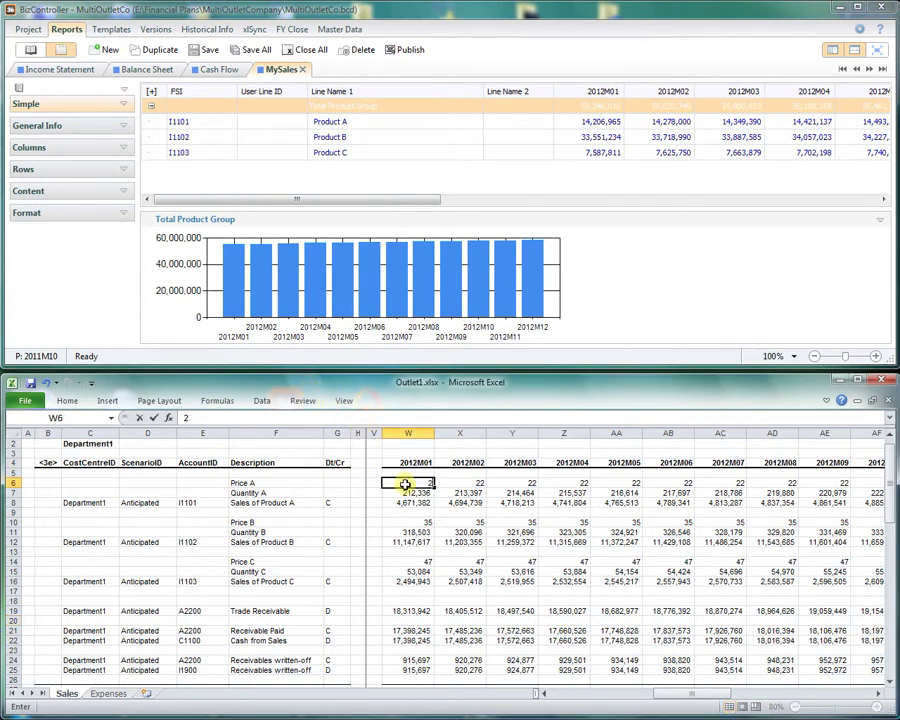
type("4")
key("Return")
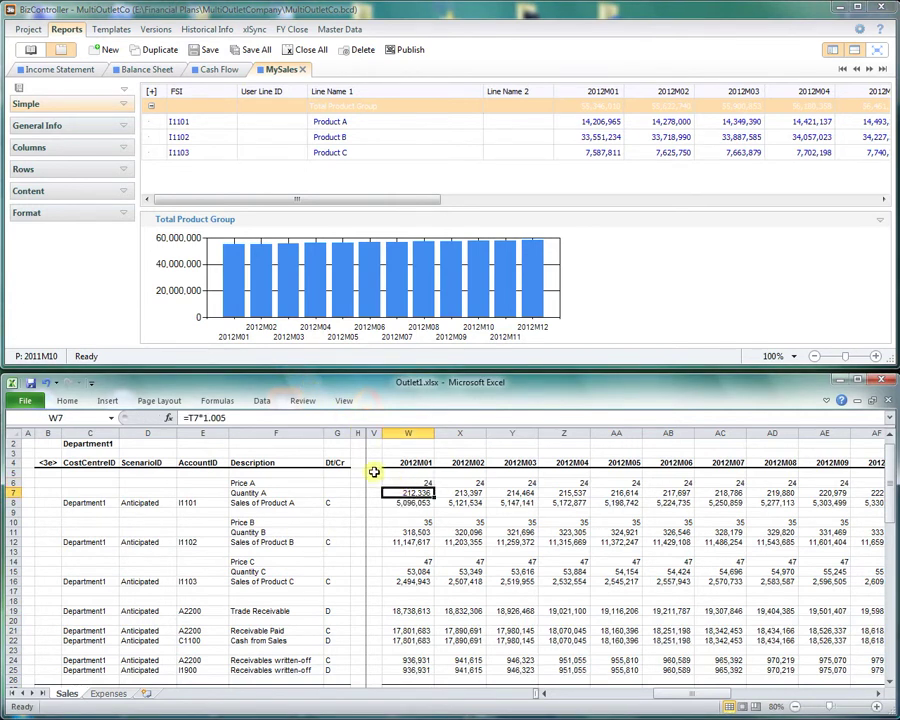
left_click(31, 383)
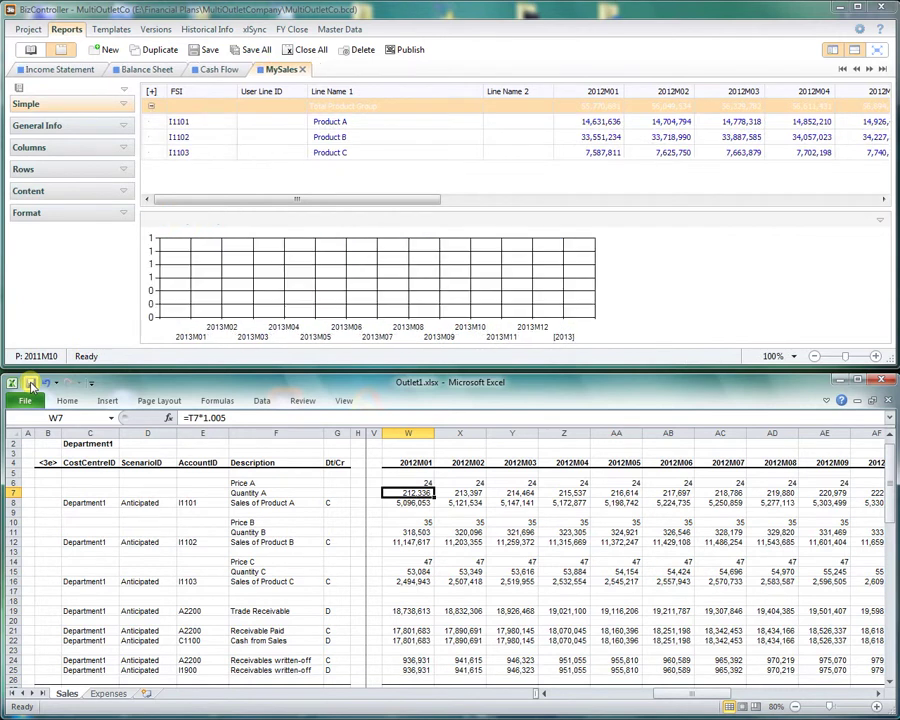
left_click(538, 153)
left_click(547, 110)
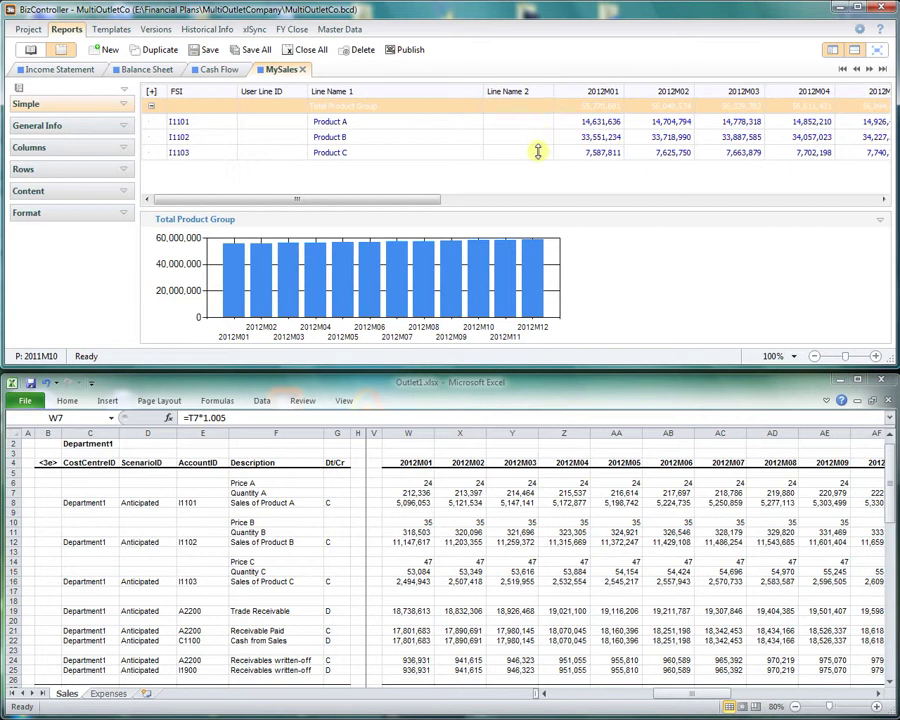
Set Price A for 2012M01 back to 22, save the Outlet1 workbook, and check Product A in the MySales report.
left_click(418, 482)
type("22")
key("Return")
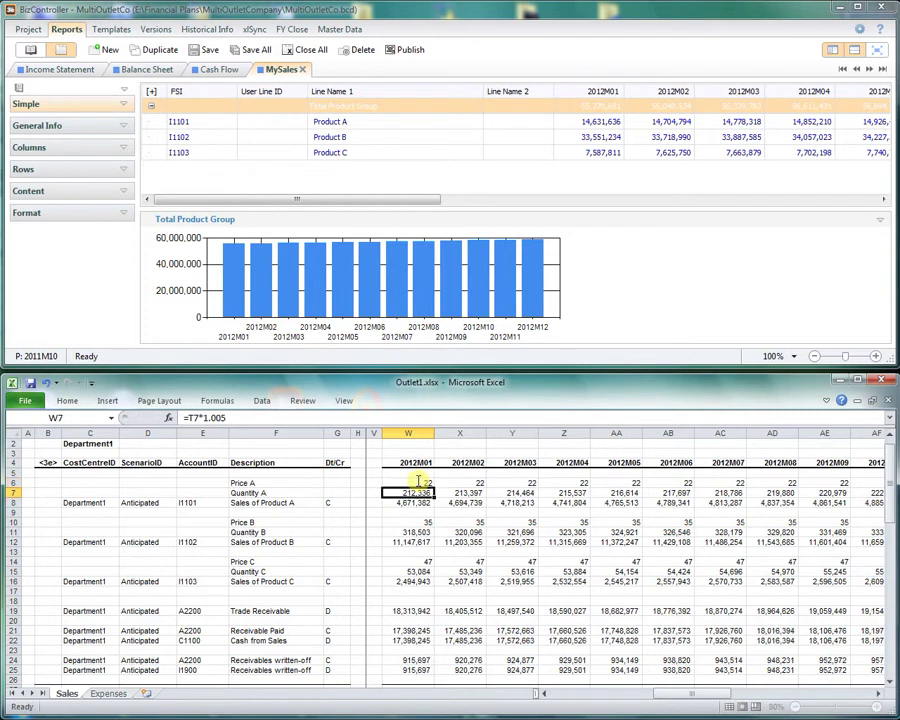
left_click(31, 384)
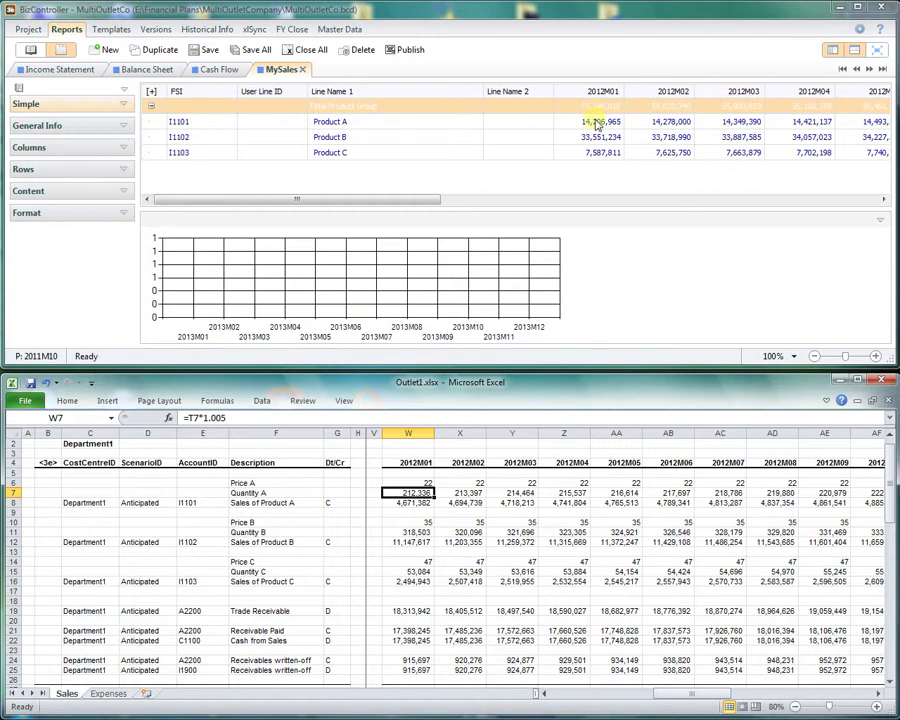
left_click(597, 121)
left_click(598, 107)
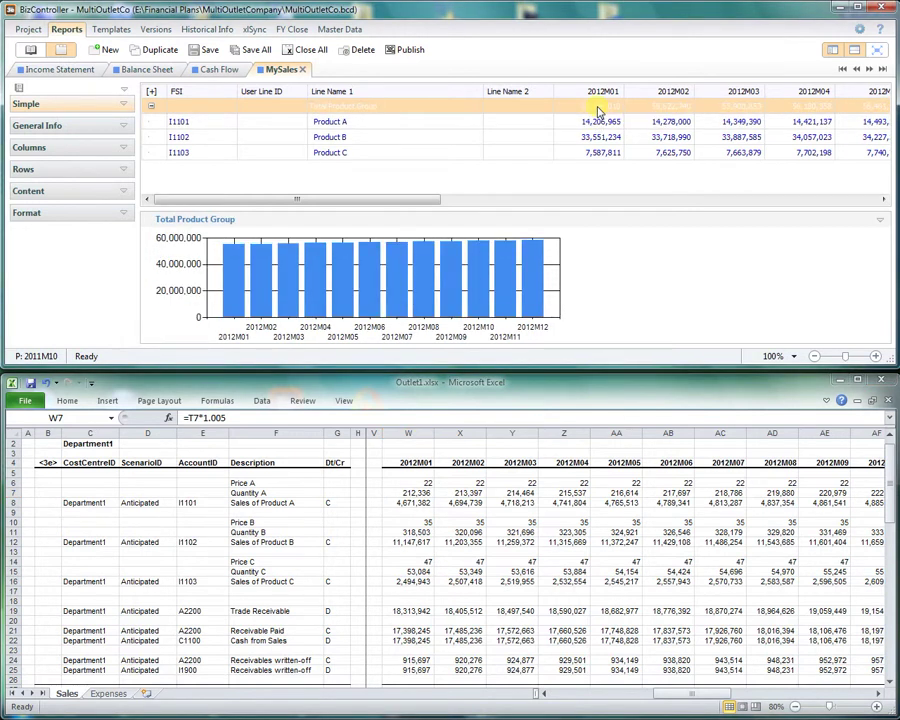
Add +1 to the Trade Receivable formula for 2012M01, making it =W8+W12+W16+1.
left_click(400, 610)
left_click(269, 418)
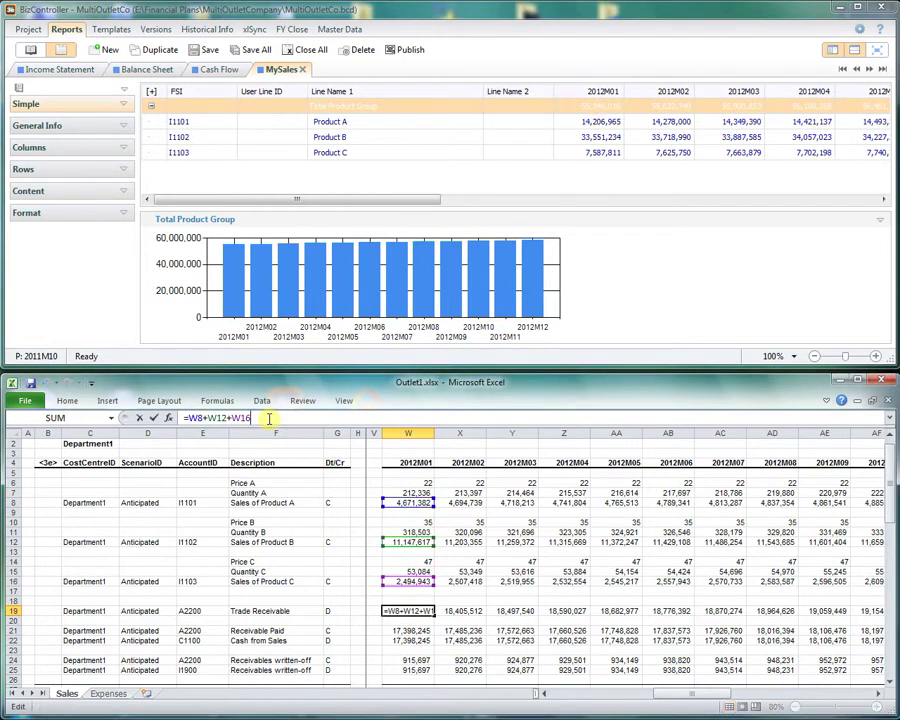
type("+1")
key("Return")
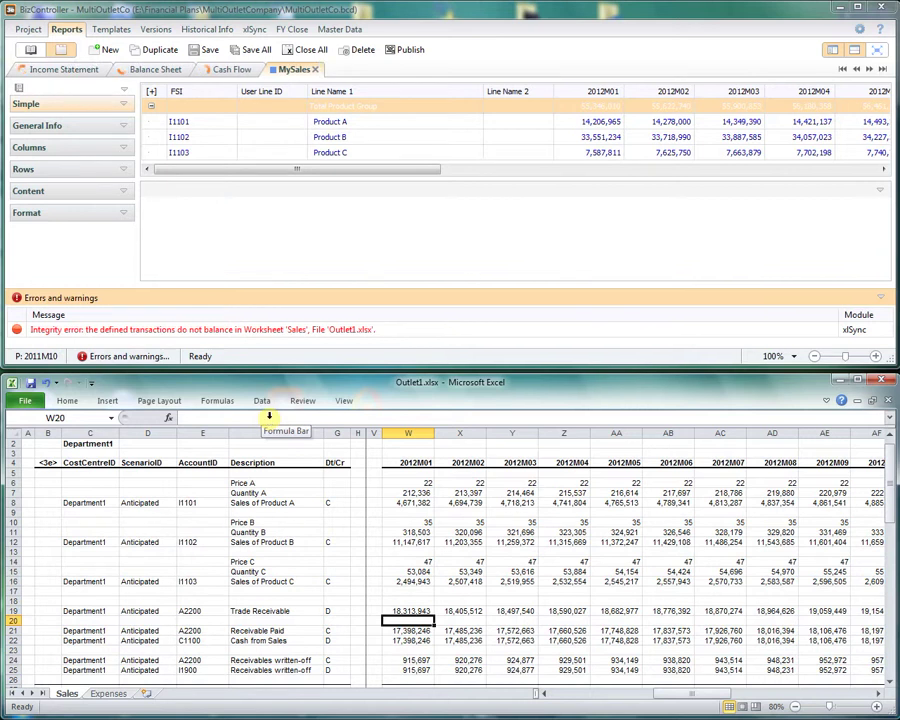
Restore the Trade Receivable formula for 2012M01 to =W8+W12+W16.
left_click(406, 611)
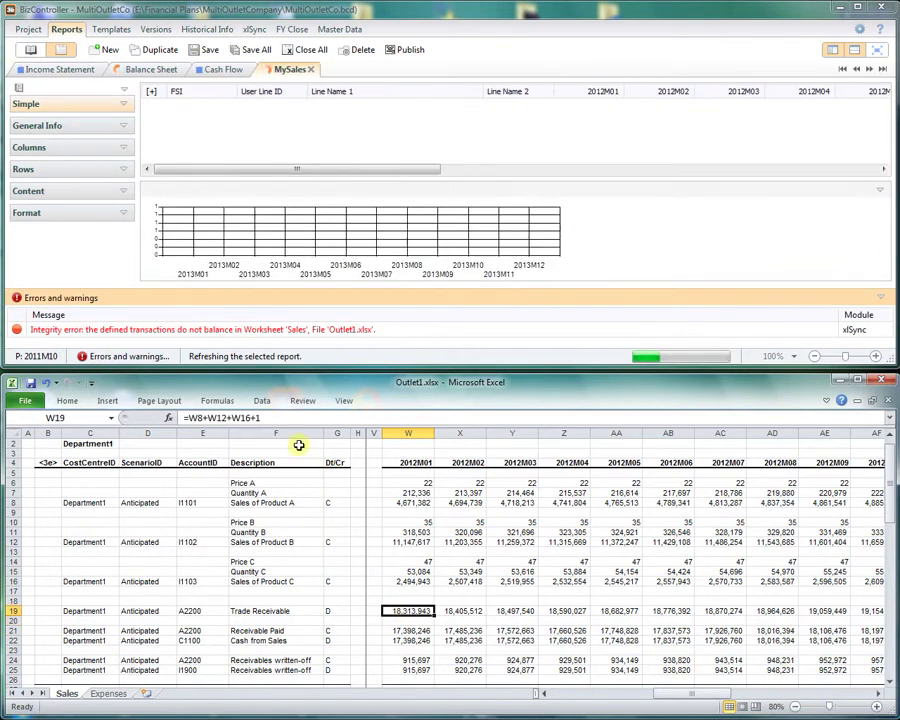
left_click(282, 418)
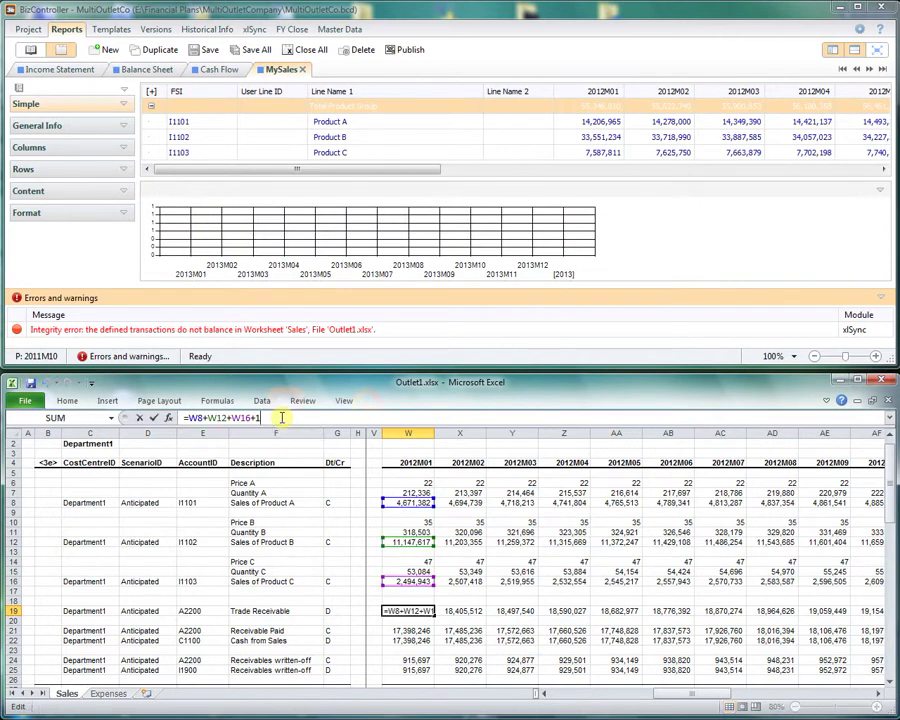
key("Return")
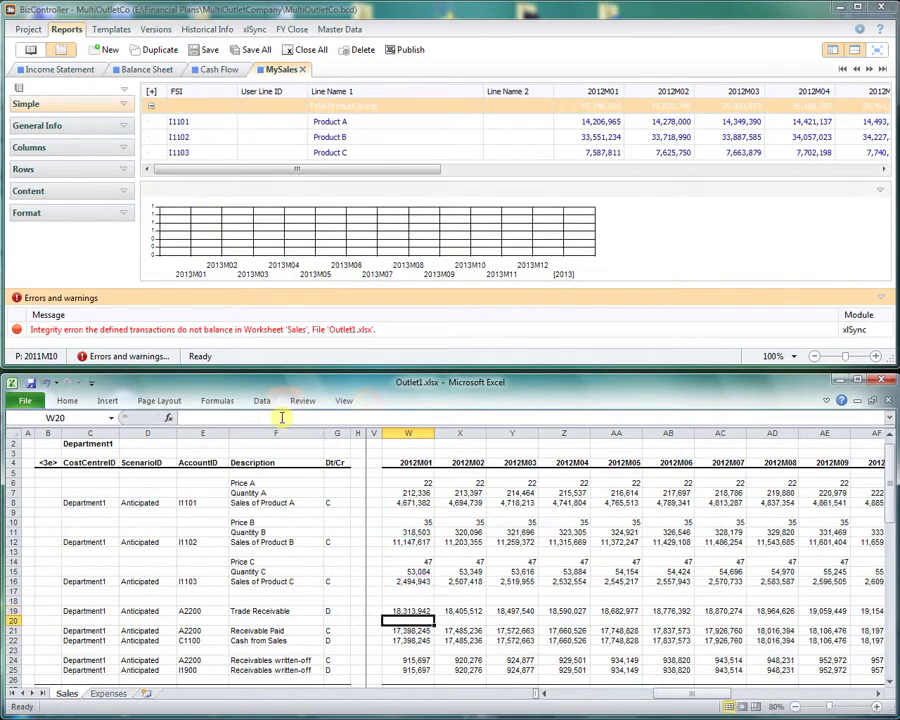